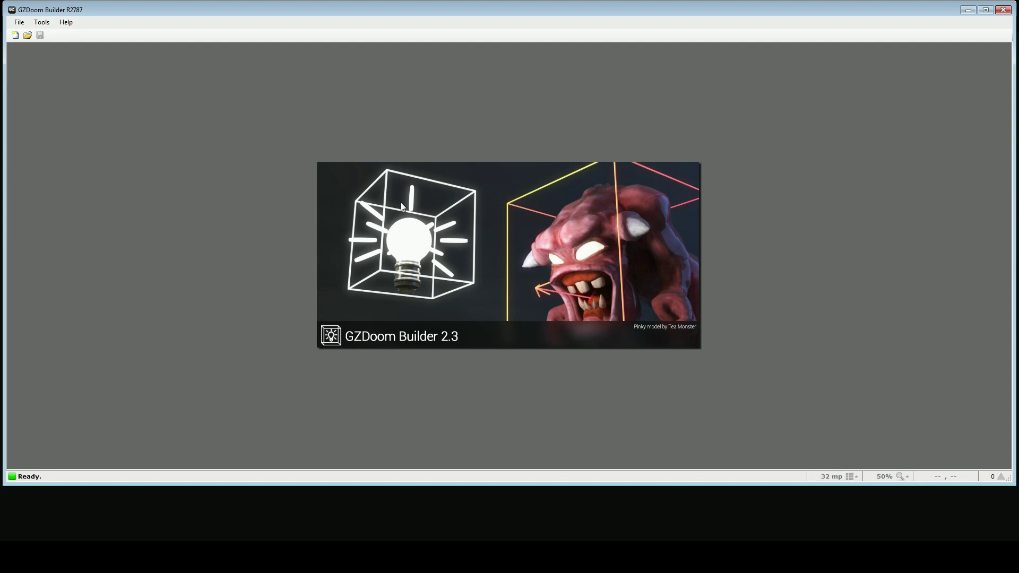
Open MAP01 from ROTS.wad with the GZDoom: Doom 2 (UDMF) configuration and maximize the editor window
click(27, 35)
click(196, 146)
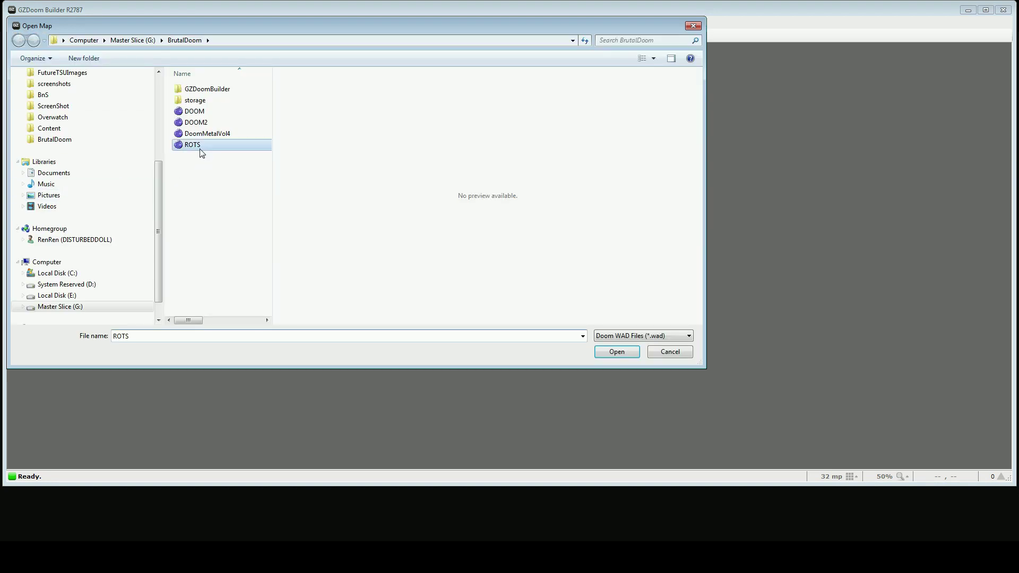
click(599, 352)
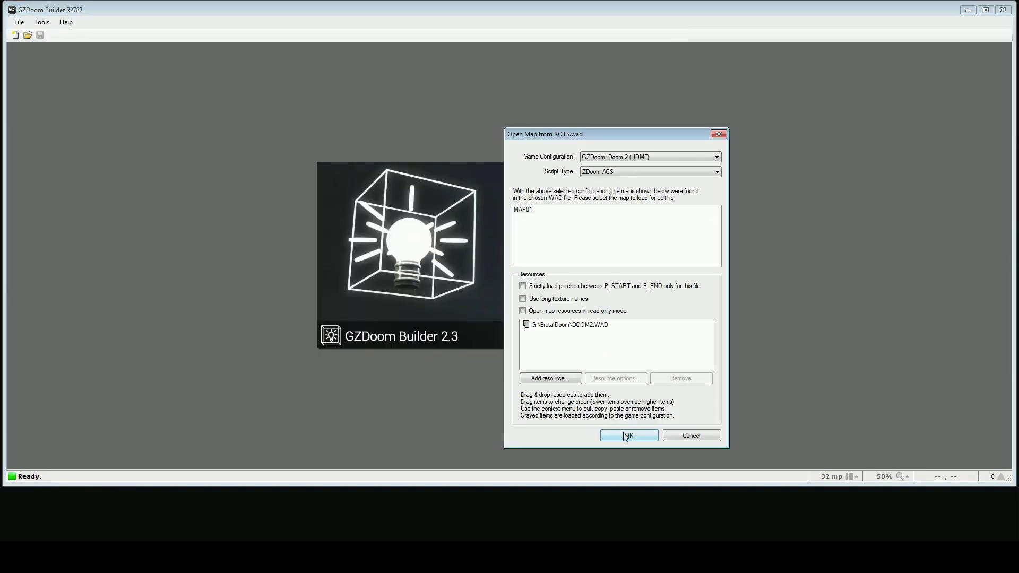
click(625, 433)
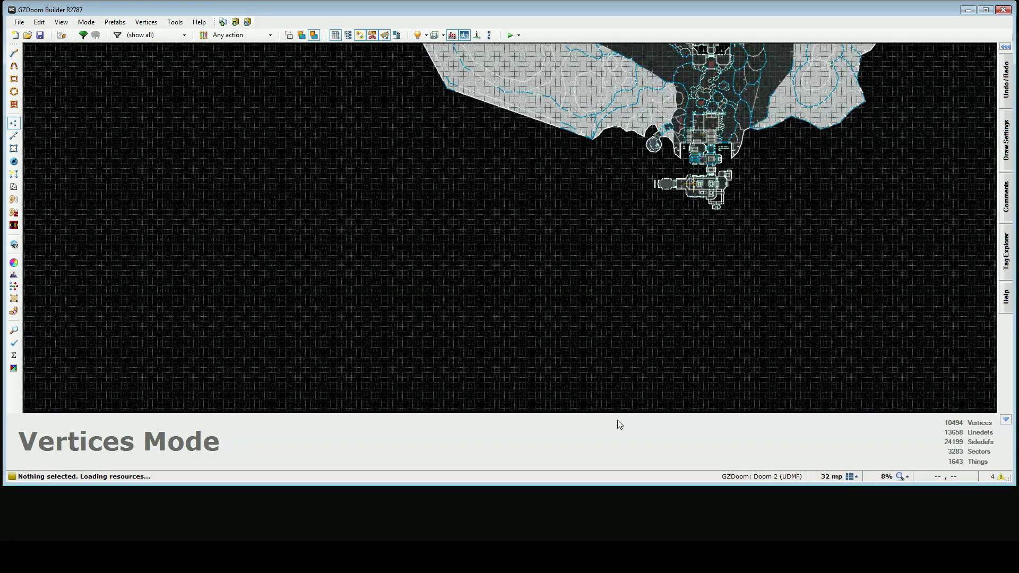
click(986, 10)
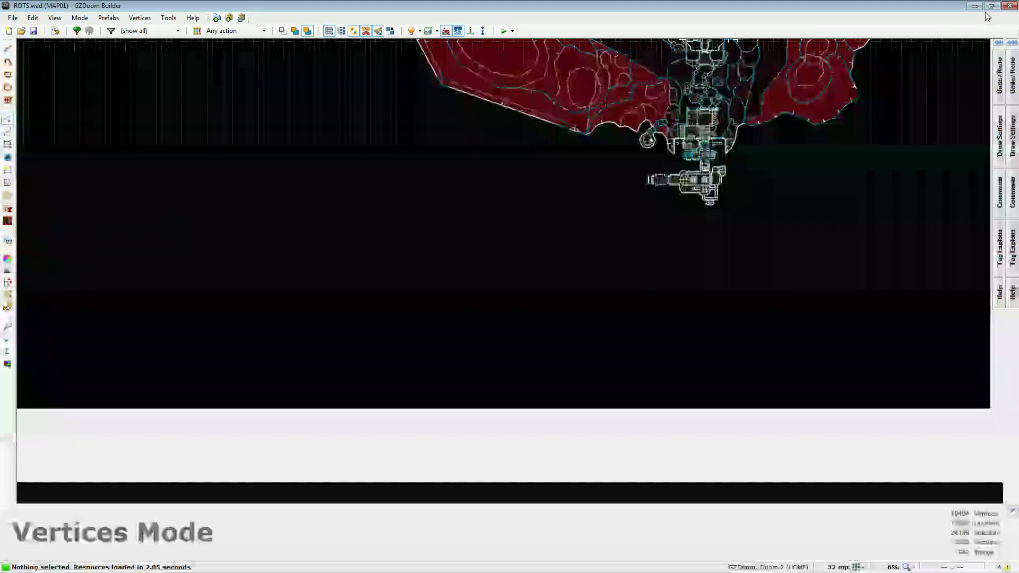
Examine the 2D layout of the whole map, from the large red outdoor areas to the central rooms and southern section
scroll(666, 371, down, 3)
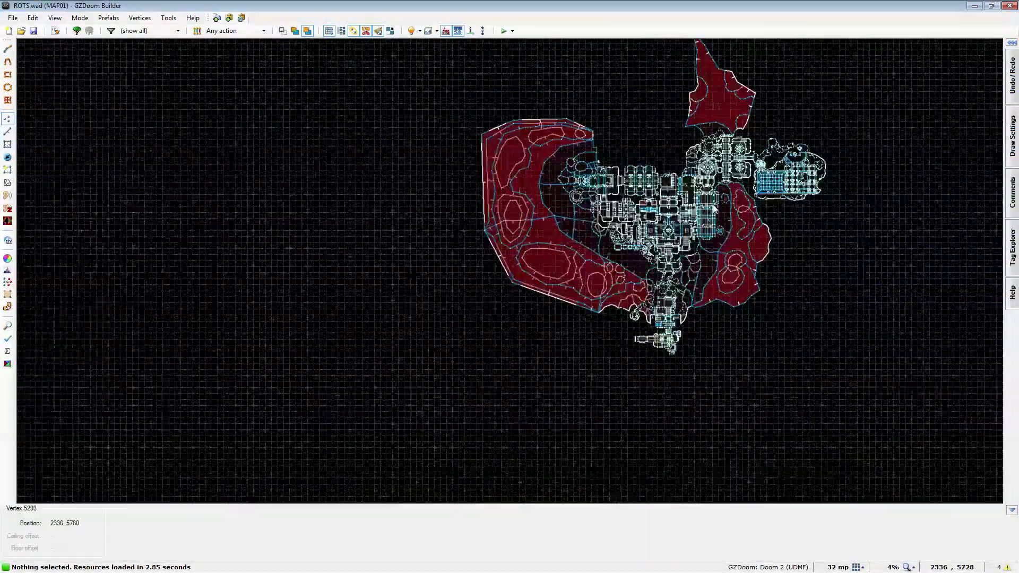
scroll(714, 209, up, 1)
scroll(618, 466, up, 1)
scroll(647, 253, down, 2)
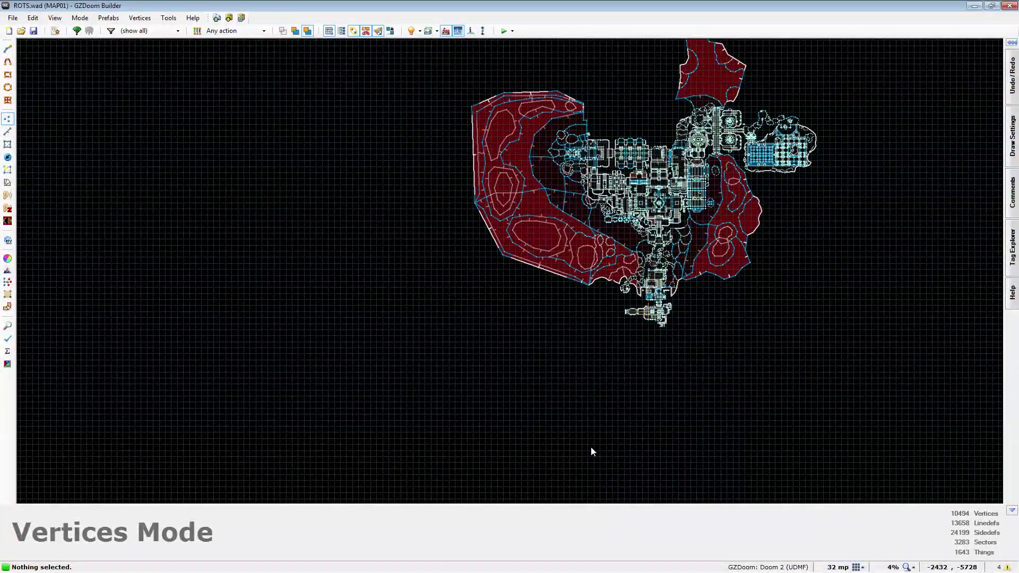
scroll(591, 447, up, 2)
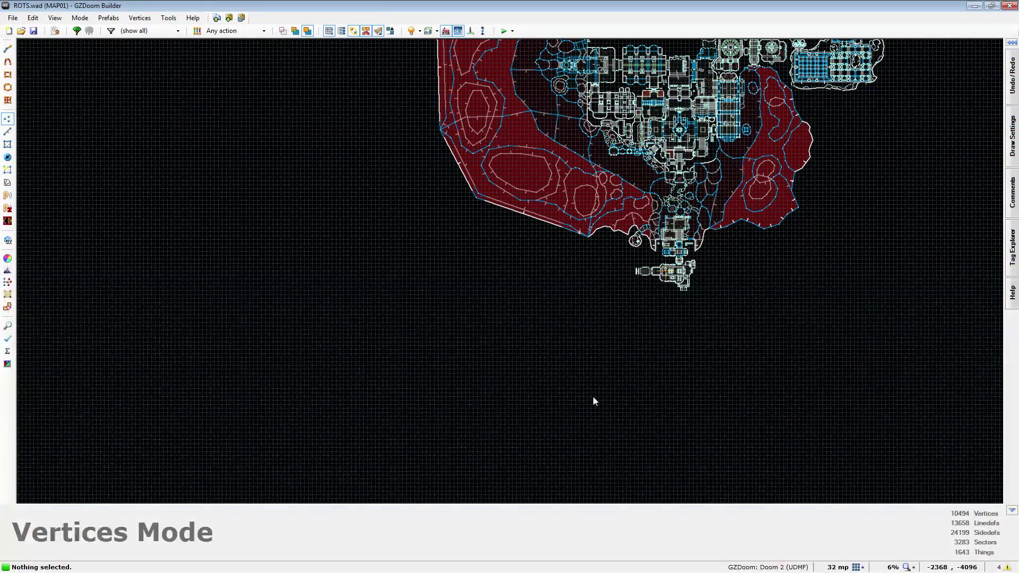
scroll(642, 377, down, 3)
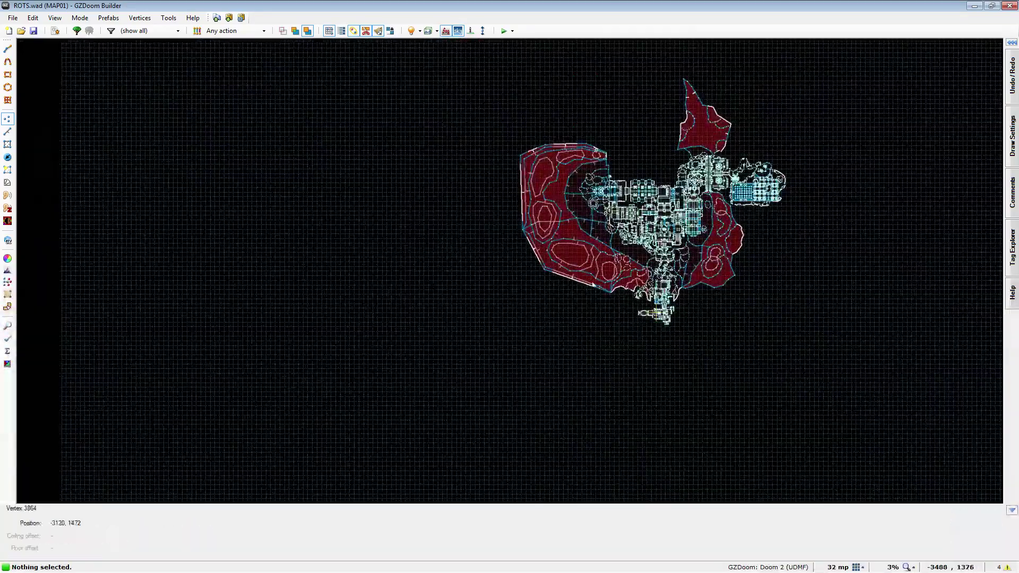
scroll(564, 185, up, 5)
scroll(579, 193, up, 4)
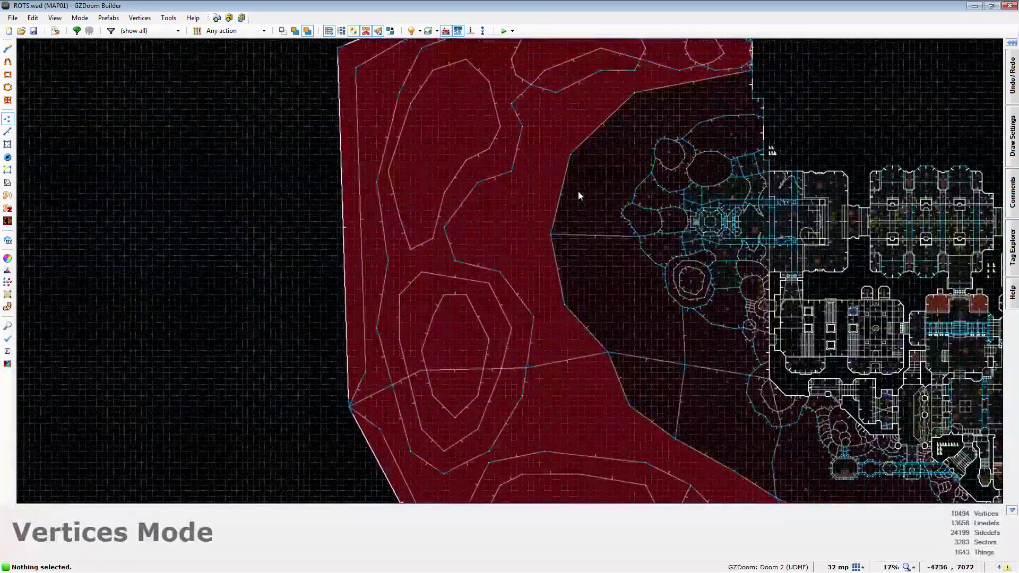
scroll(652, 263, down, 5)
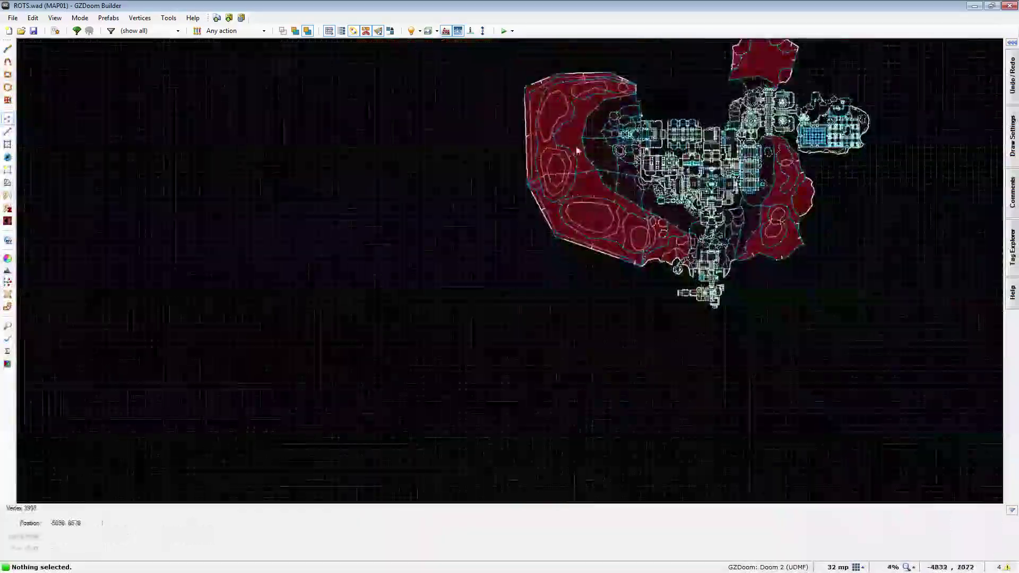
scroll(653, 389, up, 5)
scroll(659, 327, up, 5)
scroll(605, 297, down, 4)
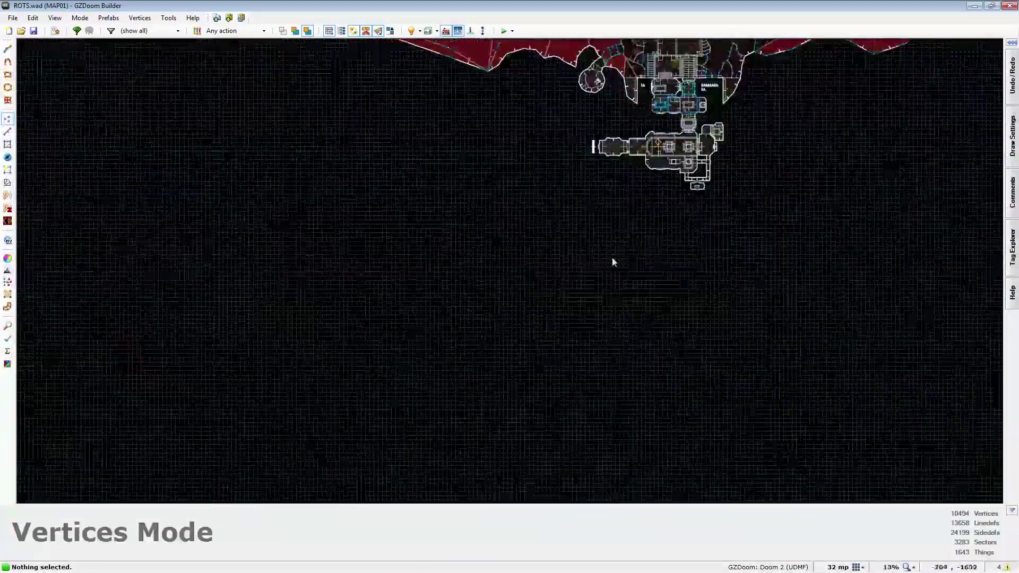
scroll(601, 395, down, 8)
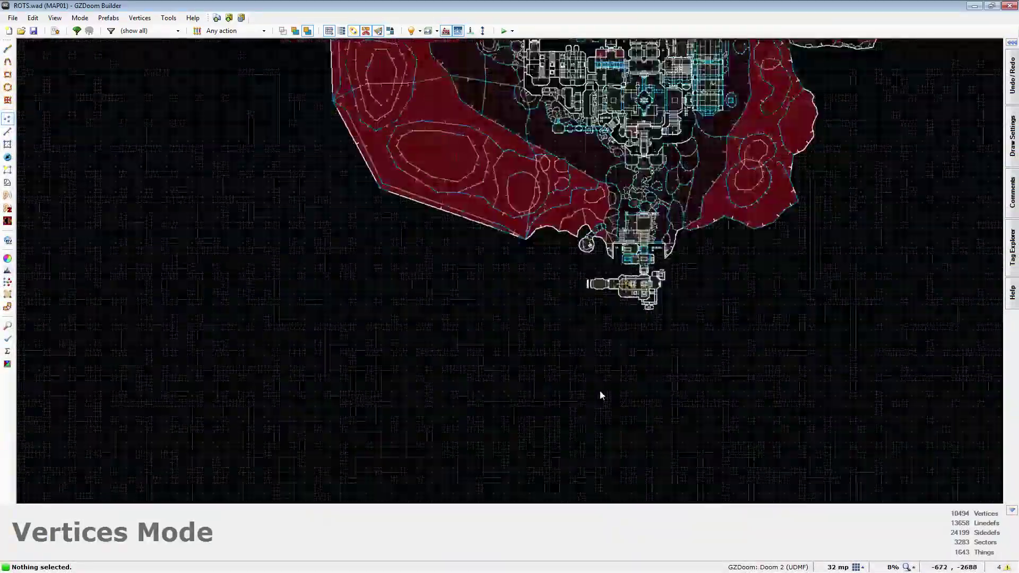
scroll(508, 158, up, 4)
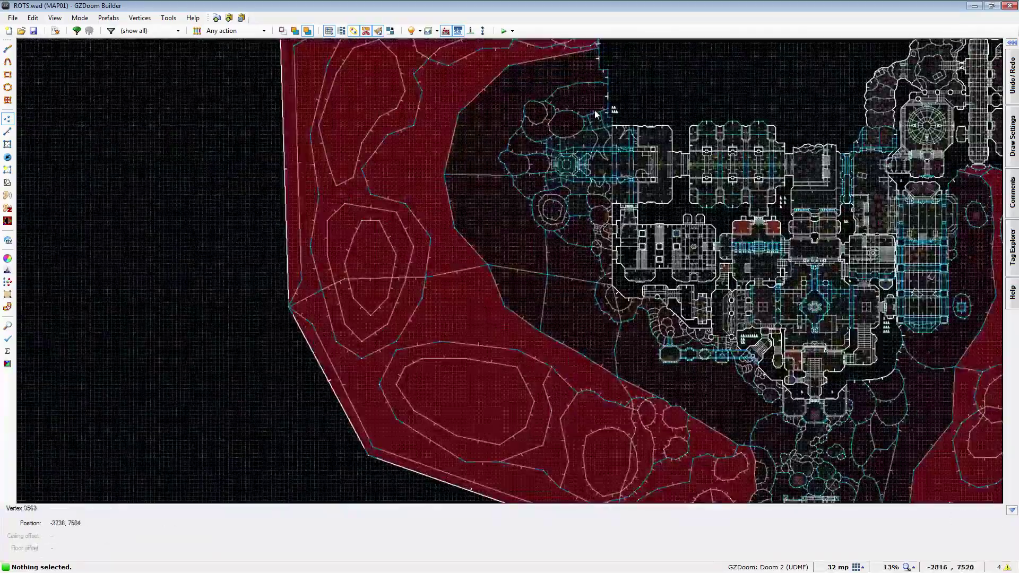
scroll(650, 381, down, 4)
scroll(639, 343, up, 3)
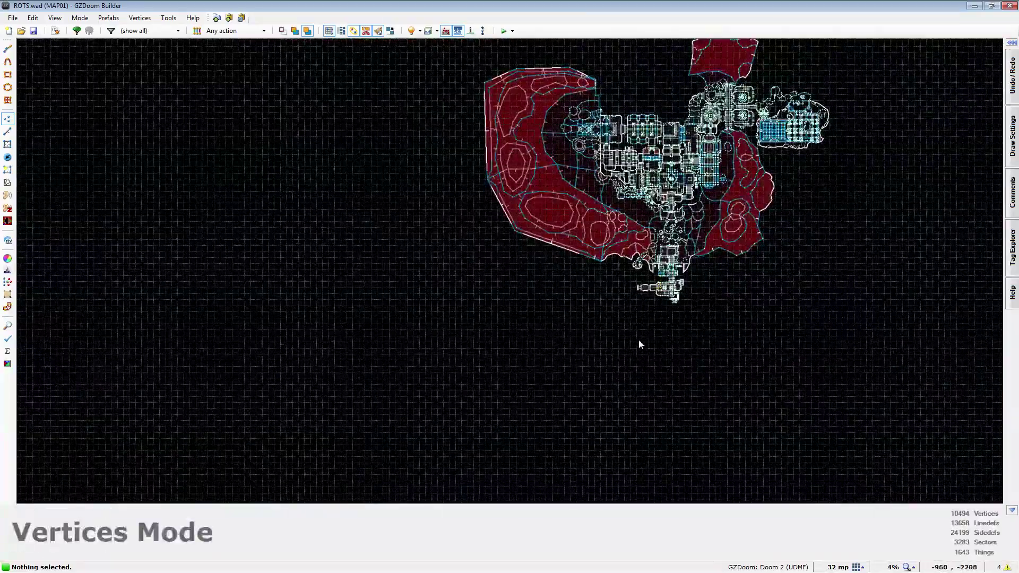
scroll(583, 213, down, 3)
scroll(573, 191, up, 4)
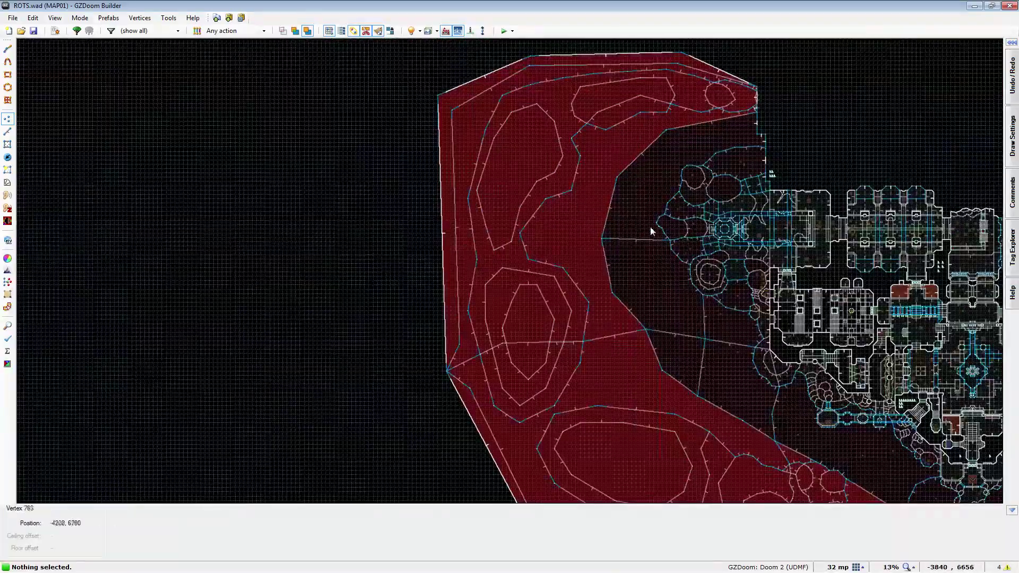
Enter the 3D visual mode at the western outdoor area and inspect its lava floor, red rock platforms and exit door structure
key(q)
key(d)
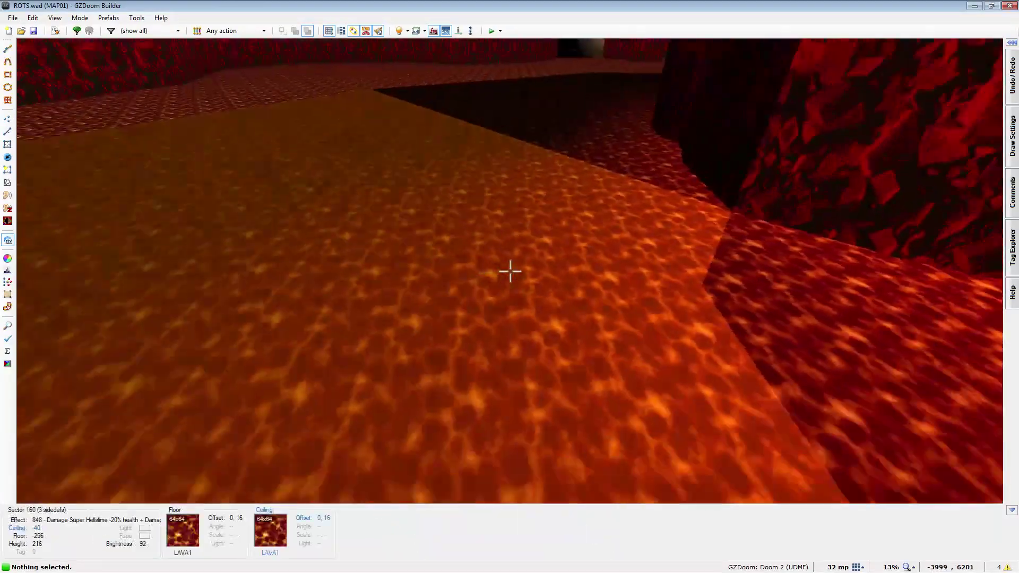
key(w)
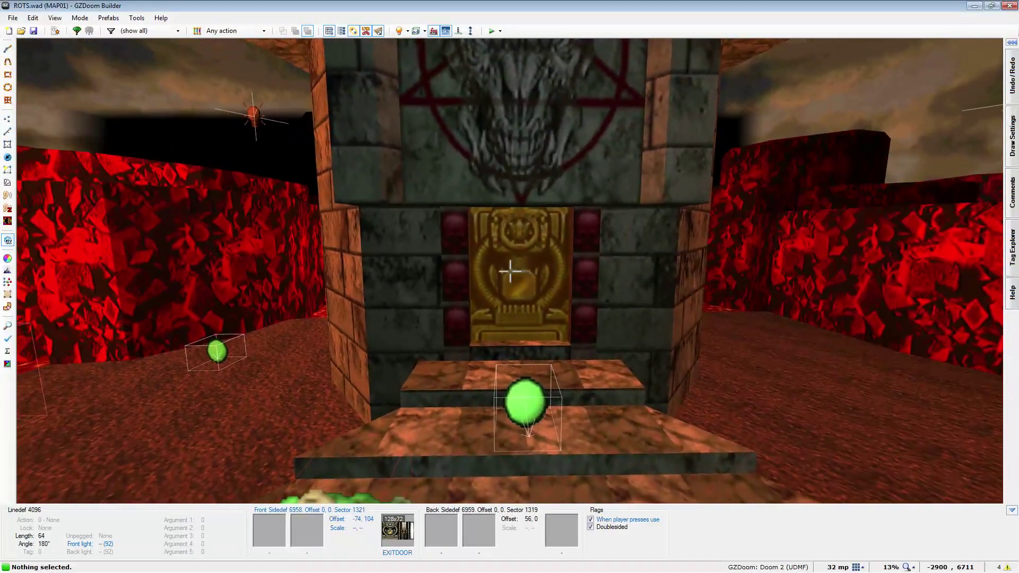
key(d)
key(e)
key(w)
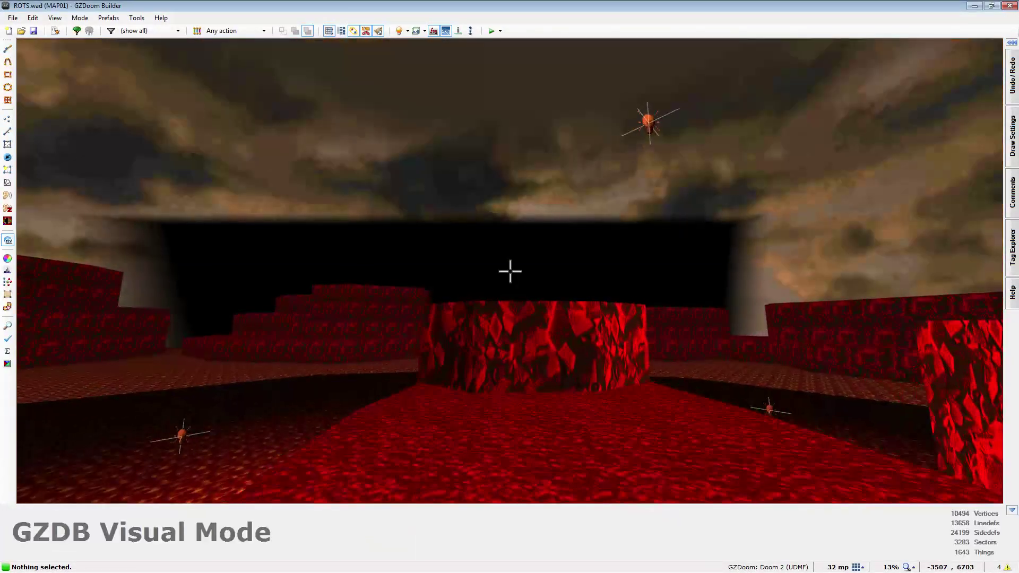
key(w)
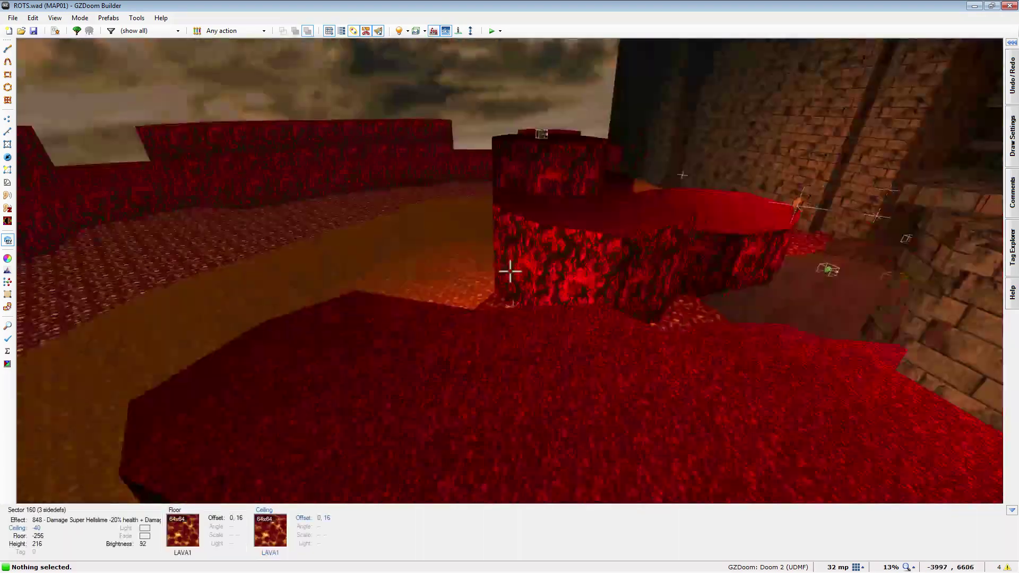
key(w)
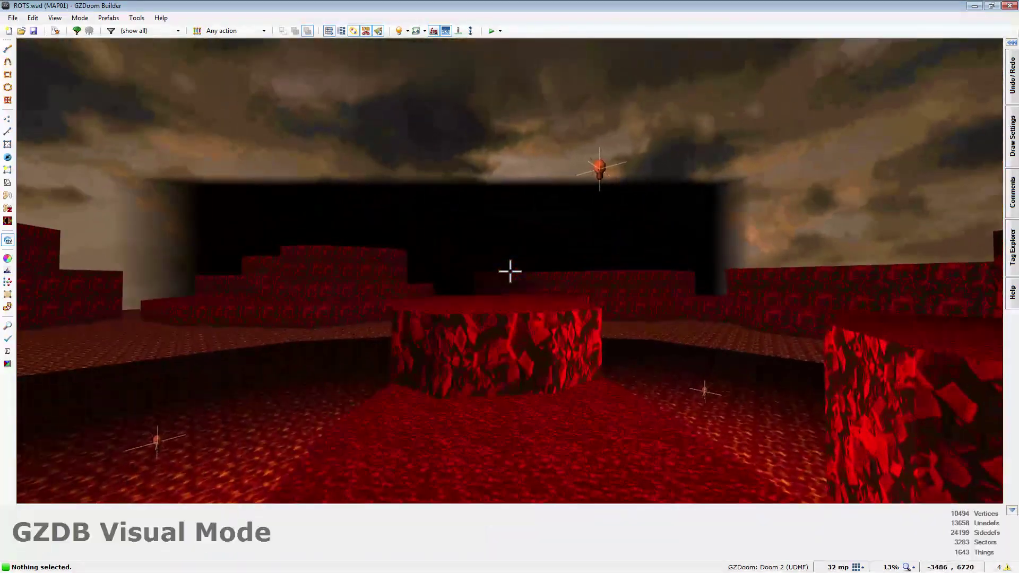
Fly across the western outdoor area in 3D and inspect the outer red rock terraces and the sky boundary behind them
key(w)
key(w)
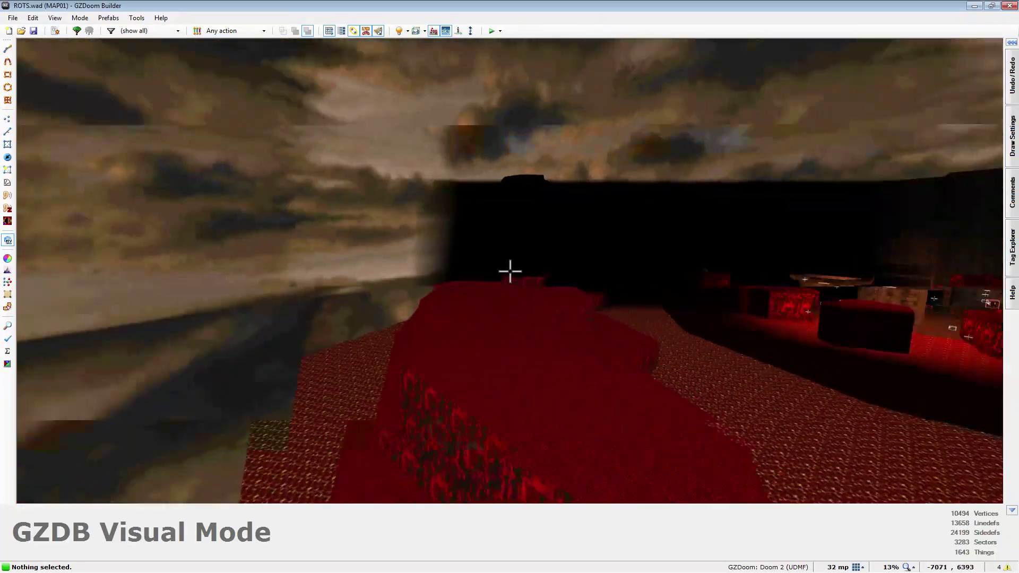
key(w)
key(w)
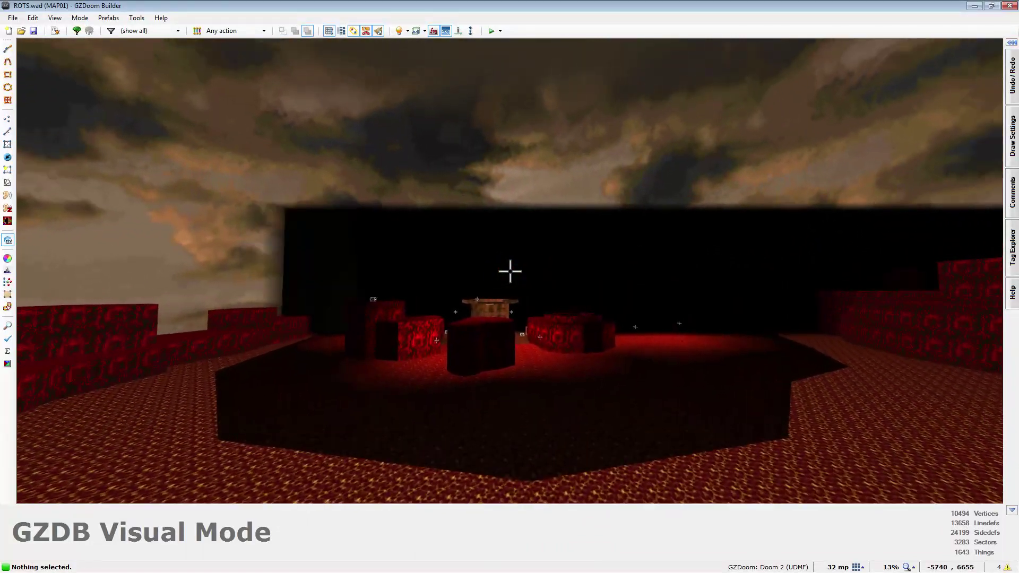
key(w)
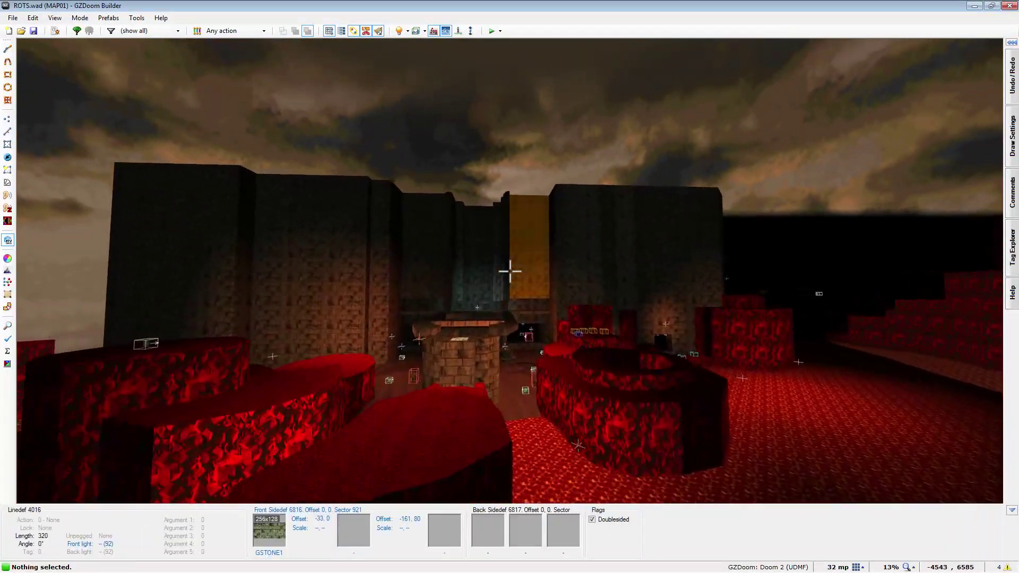
key(w)
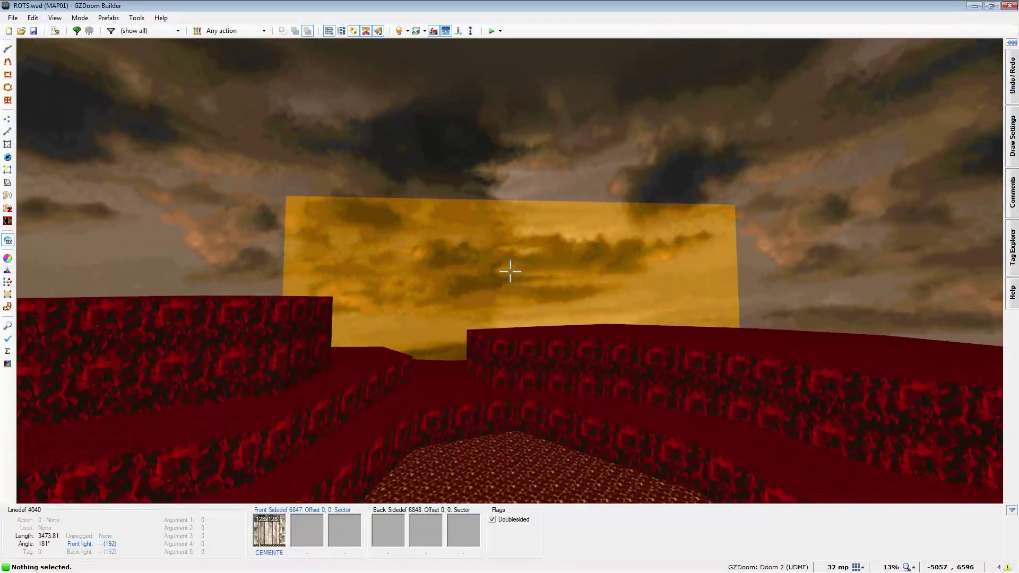
key(w)
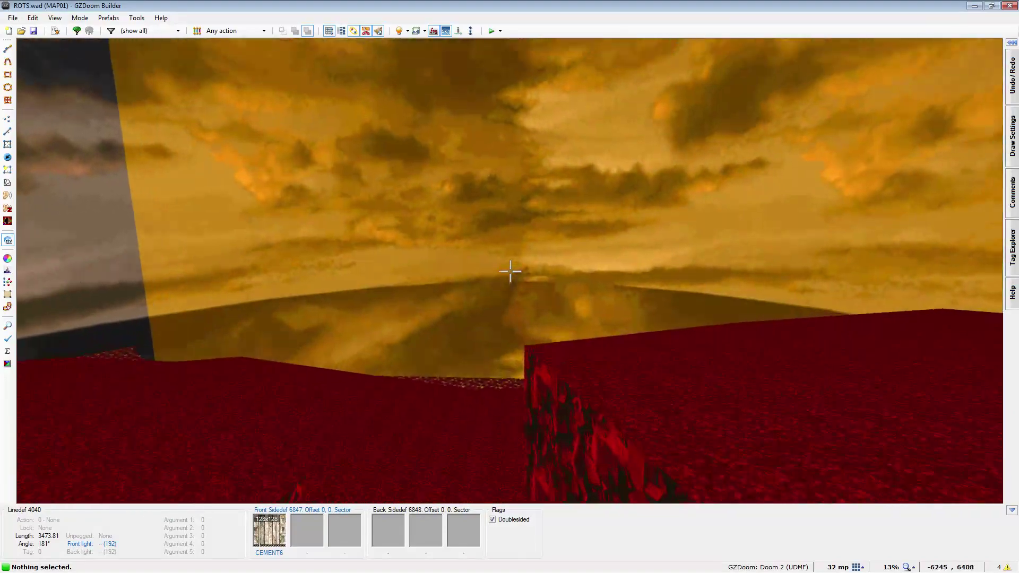
key(w)
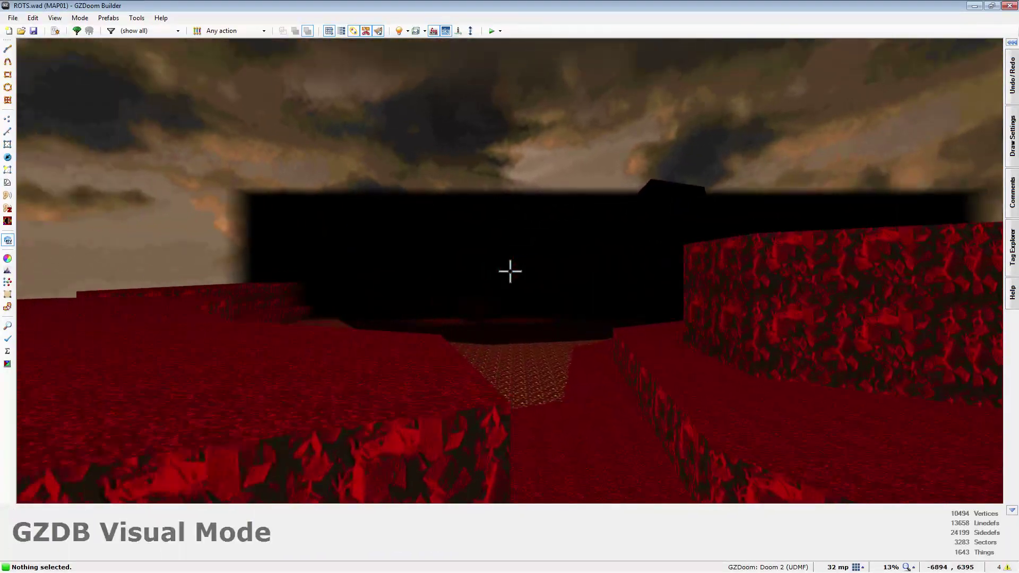
key(w)
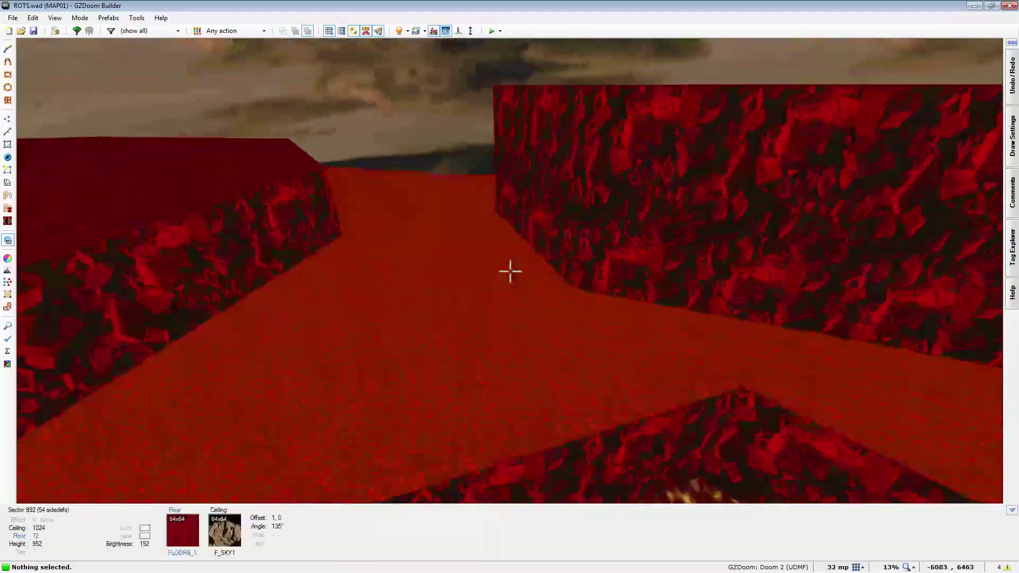
key(w)
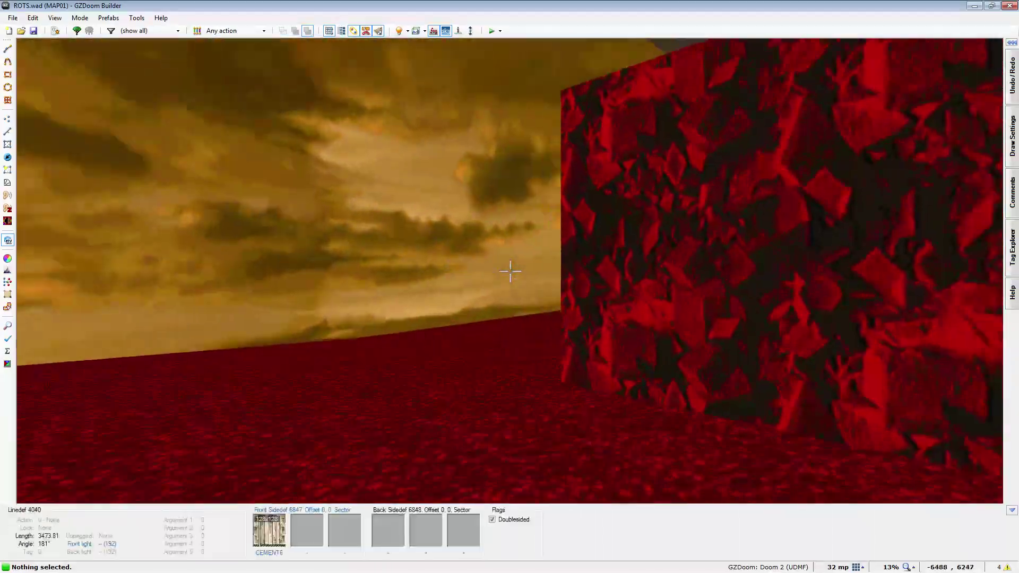
key(w)
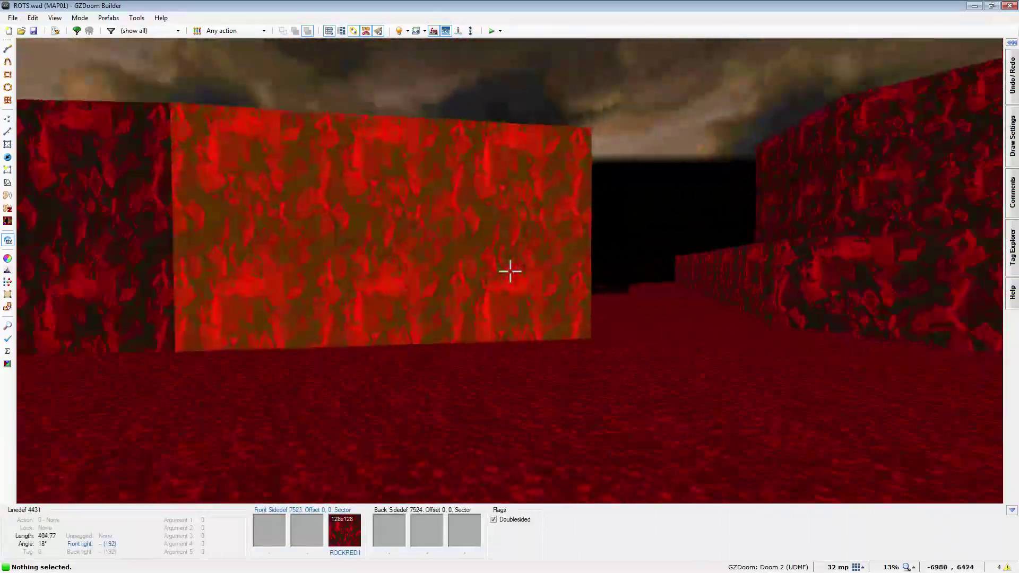
key(w)
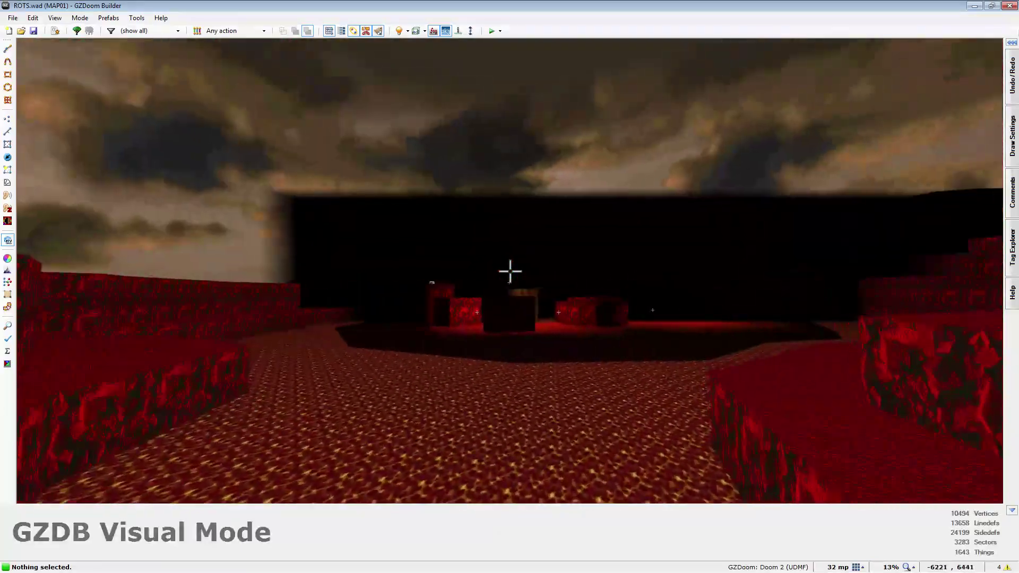
key(w)
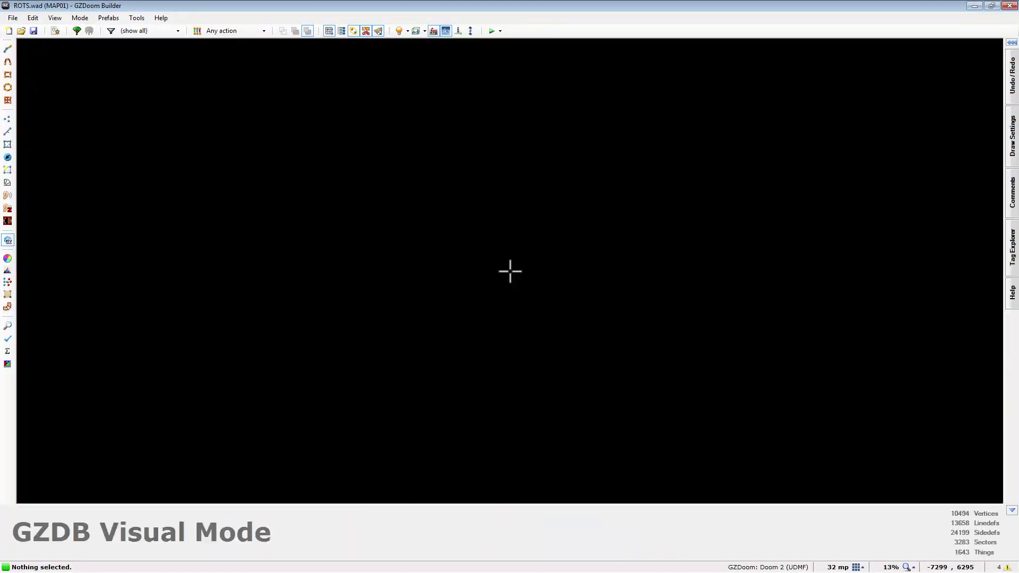
key(w)
Return to the 2D vertices view and survey the map's overall layout around the western outdoor area
key(q)
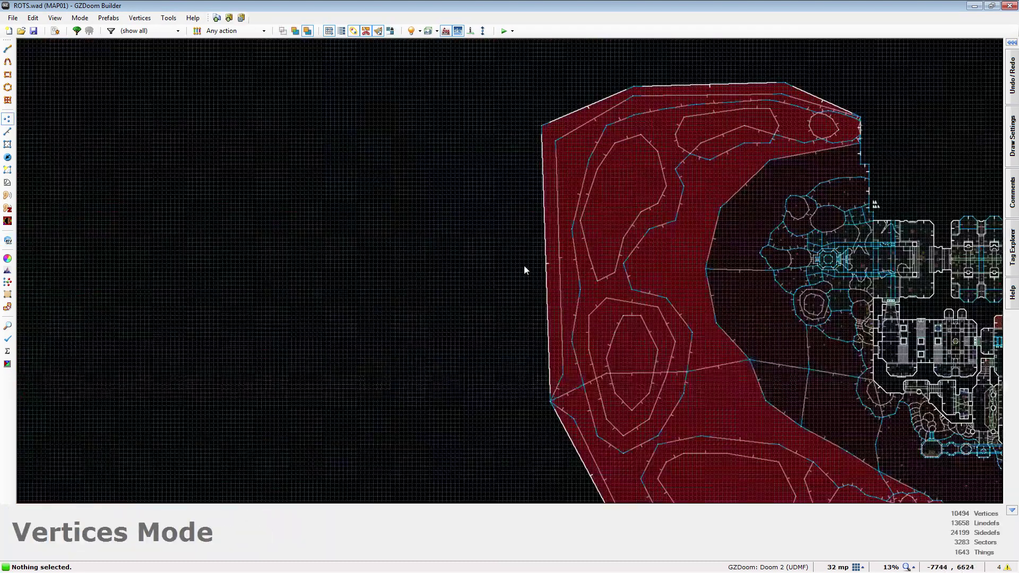
scroll(523, 271, down, 2)
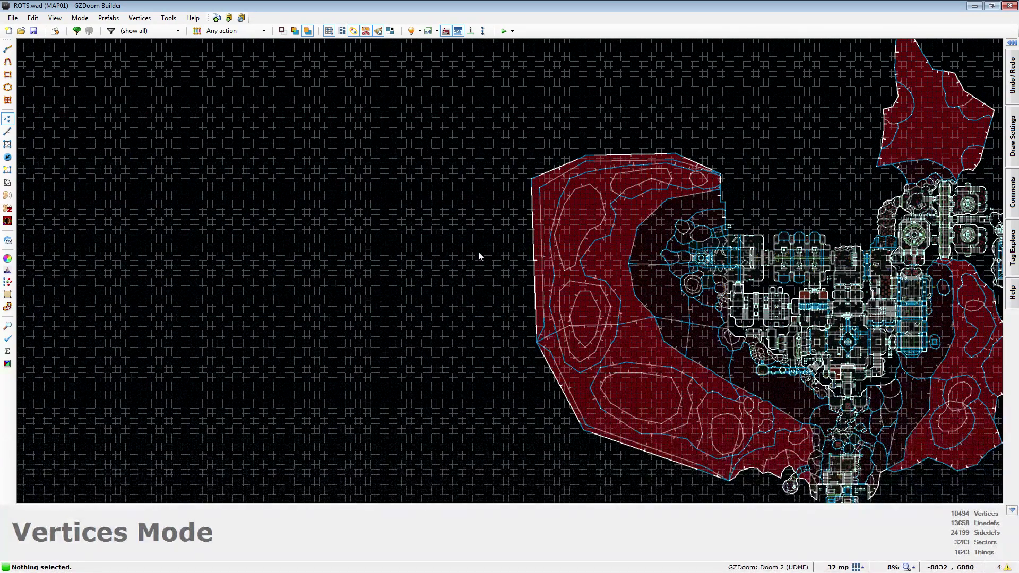
scroll(560, 100, down, 5)
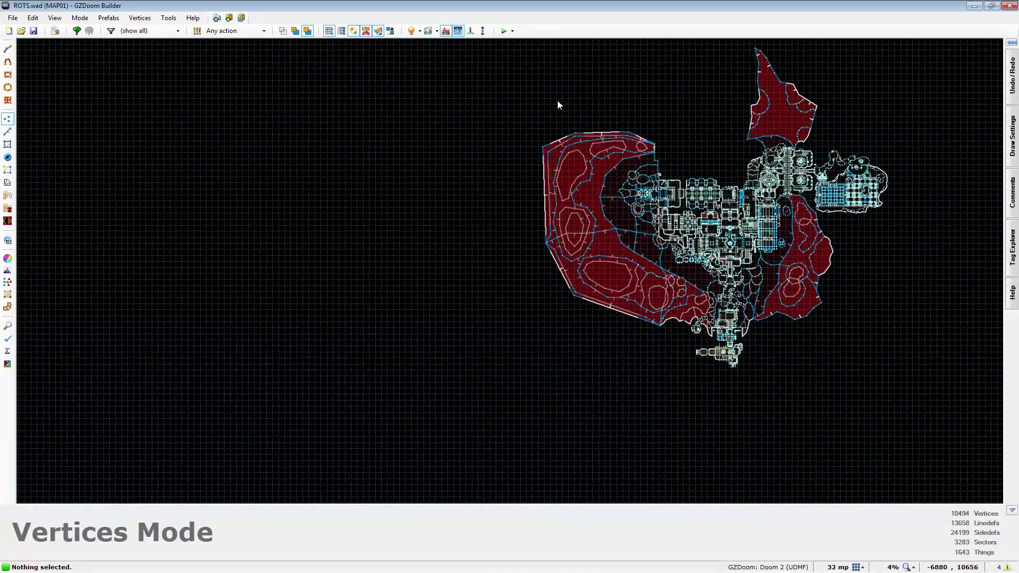
scroll(660, 348, up, 10)
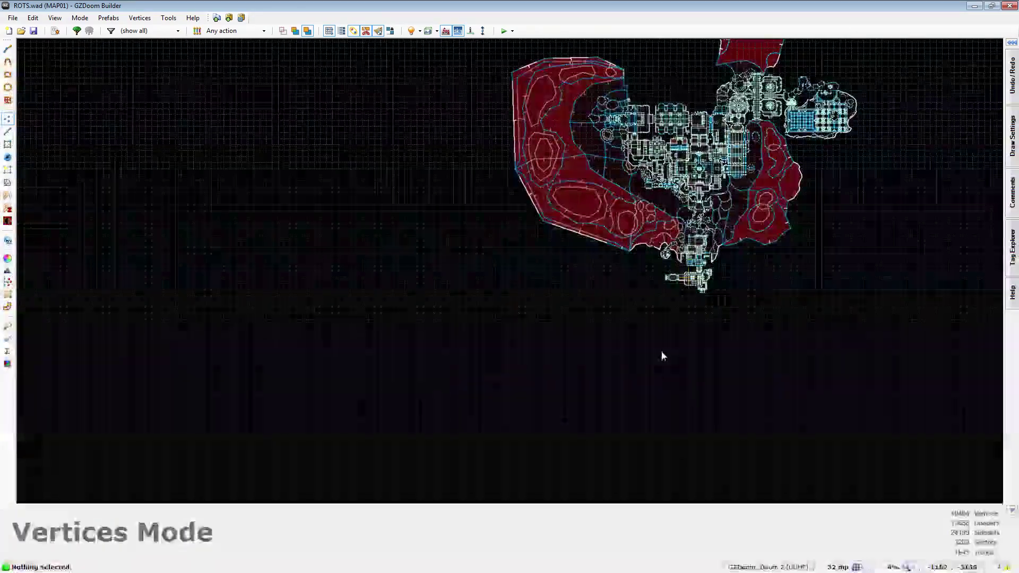
Enter the 3D visual mode in the map's southern section and inspect the large brick hall with the UAC sign and crates
key(q)
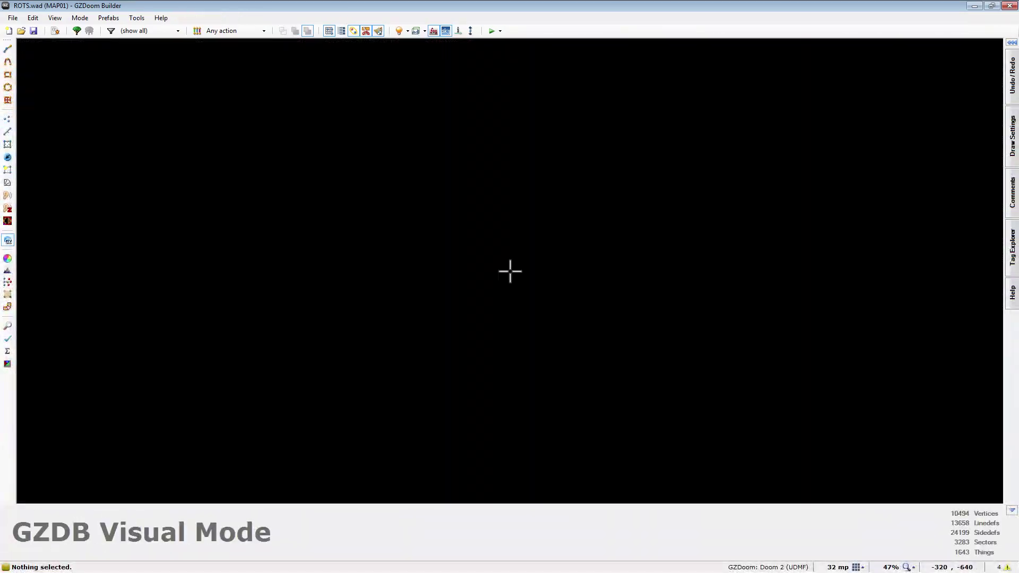
key(e)
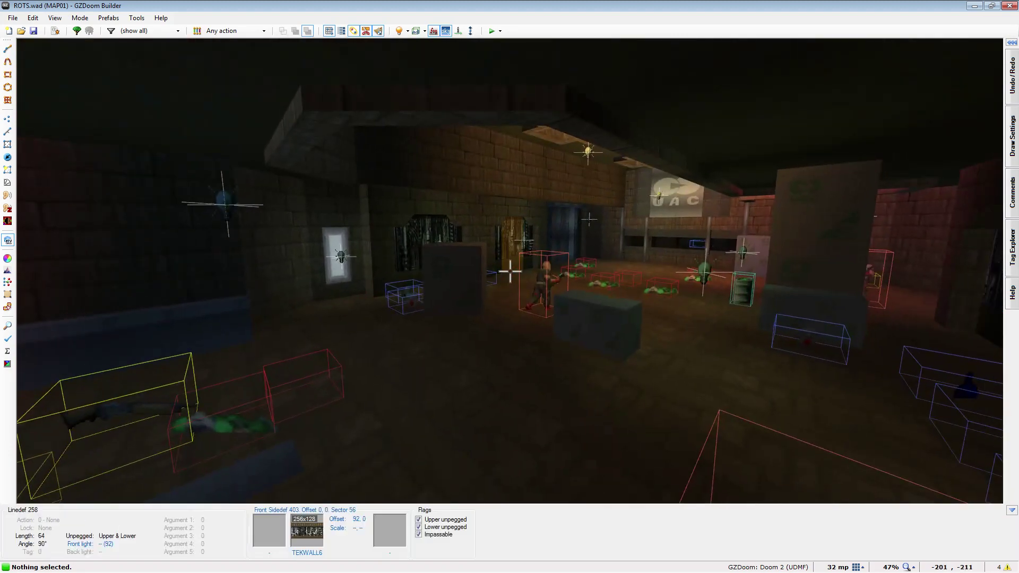
key(d)
key(s)
key(e)
key(e)
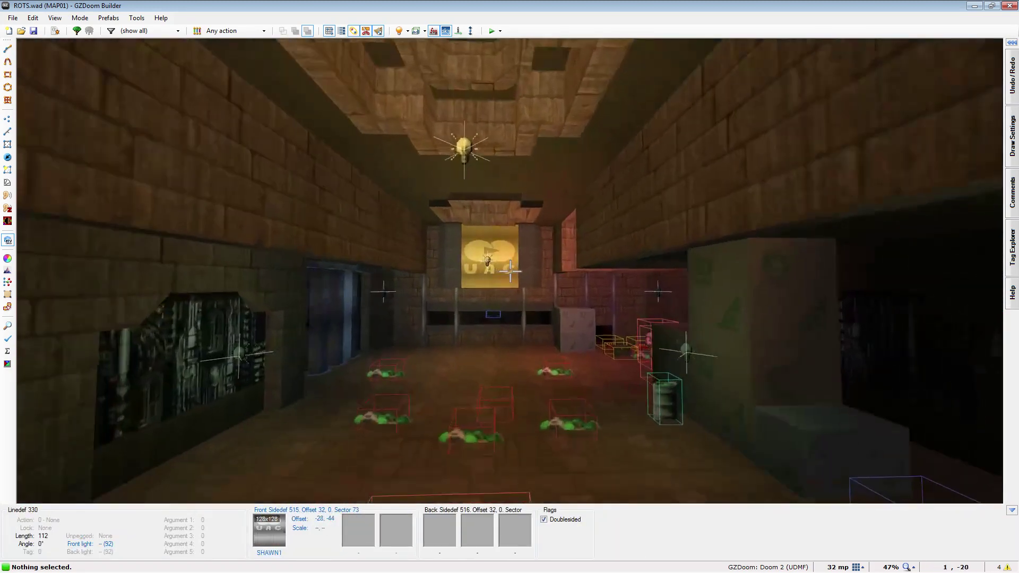
Fly around the hall's red-lit side area and crates, and out to a view of the southern rooms from outside
key(d)
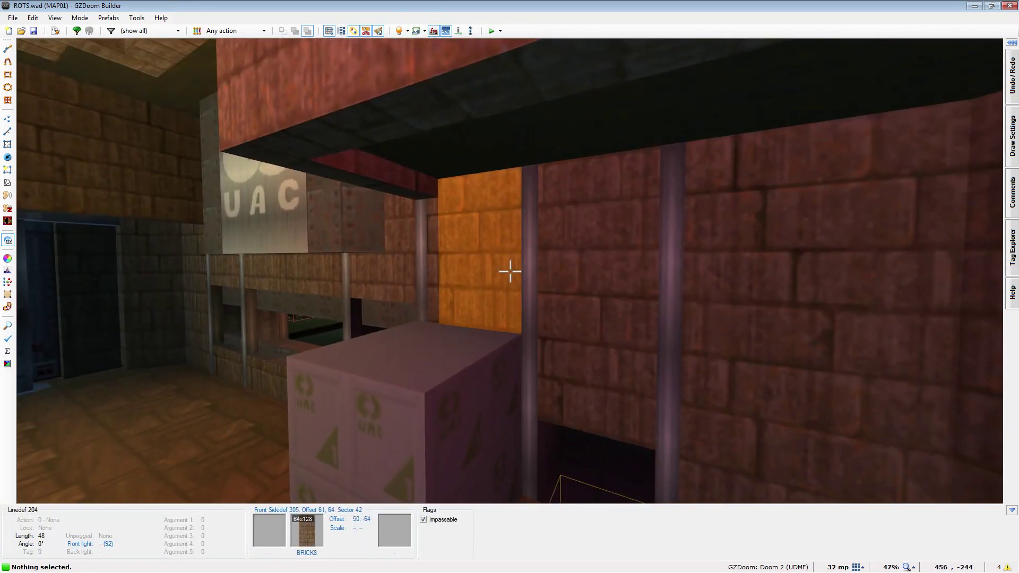
key(e)
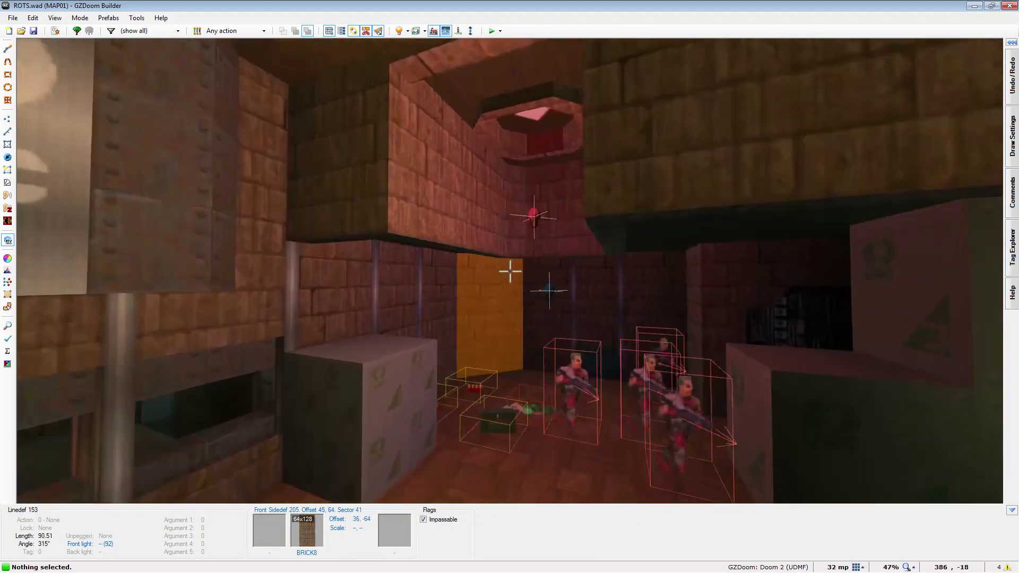
key(d)
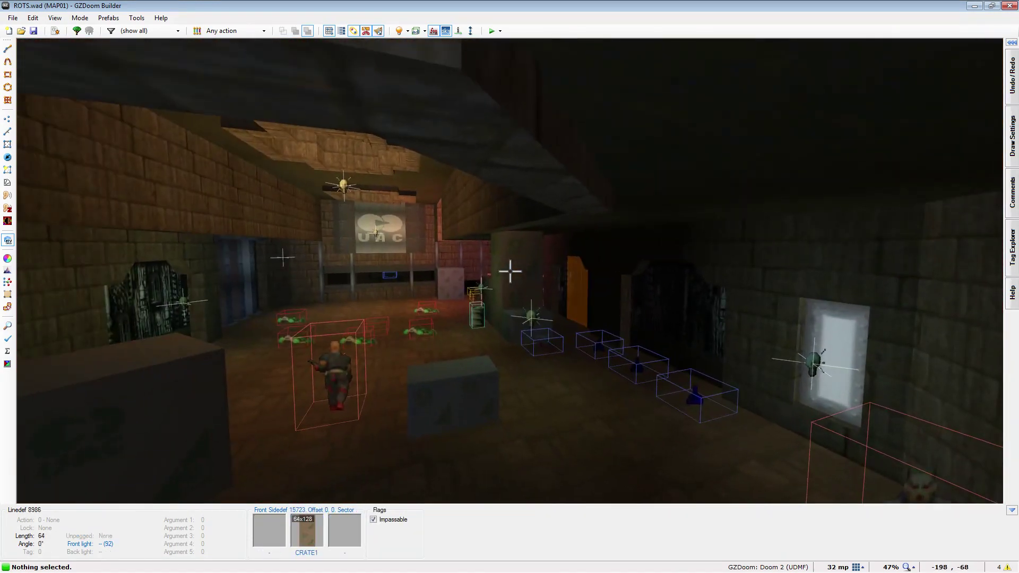
key(d)
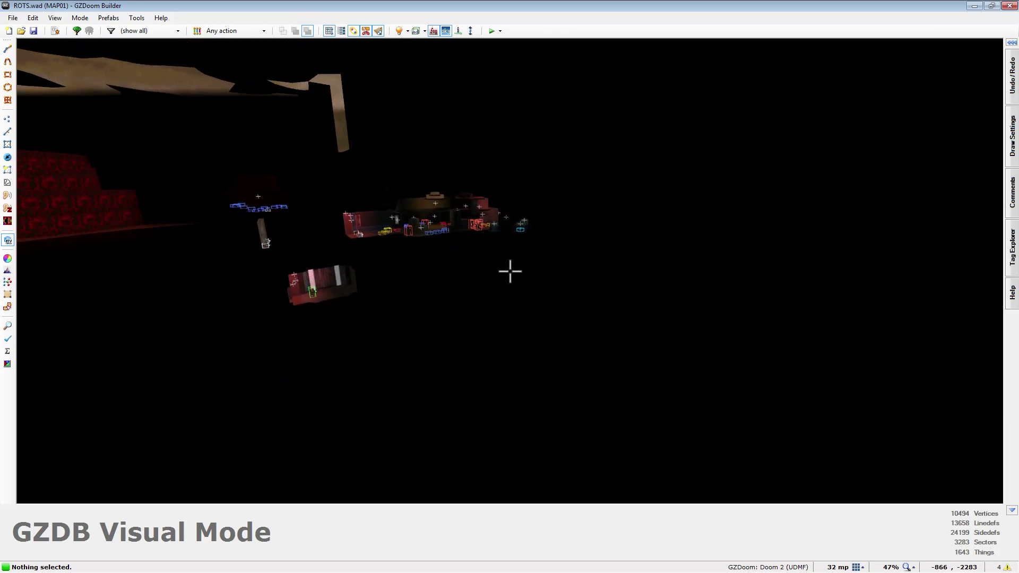
Return to the 2D vertices view and examine the layout of the southern rooms and the empty grid south of them
key(q)
scroll(572, 275, down, 2)
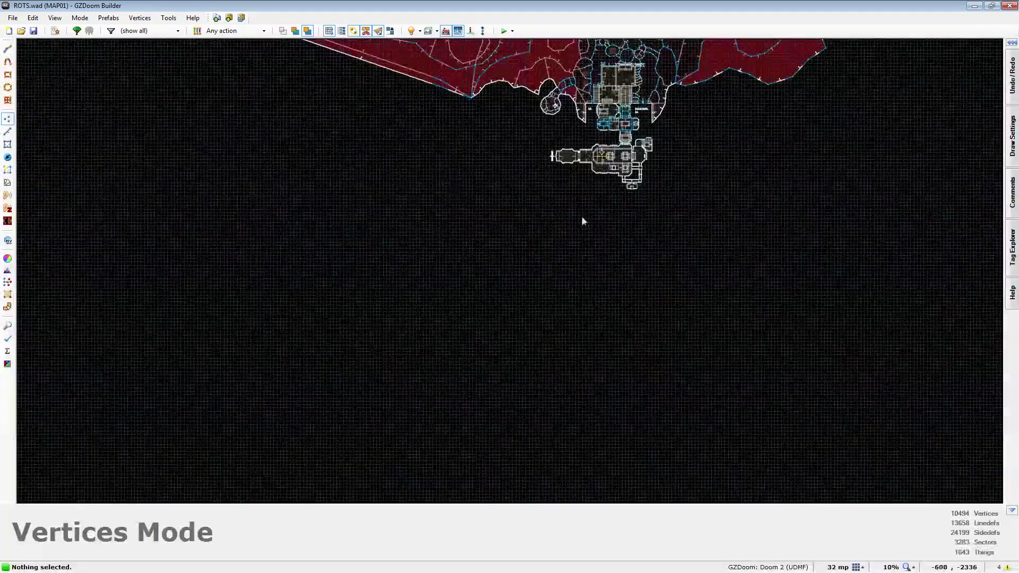
scroll(597, 123, up, 4)
scroll(513, 287, down, 3)
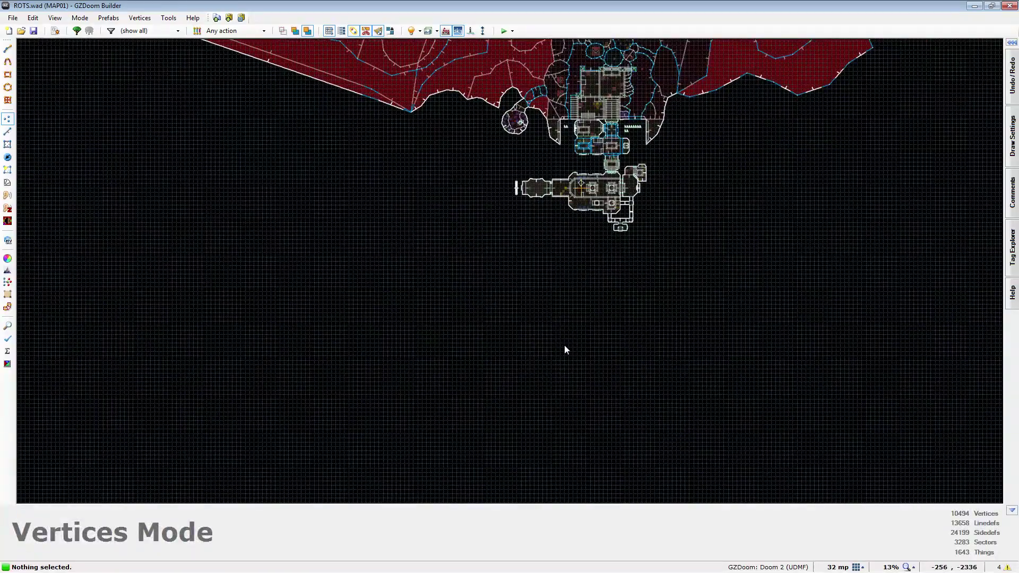
scroll(558, 184, up, 4)
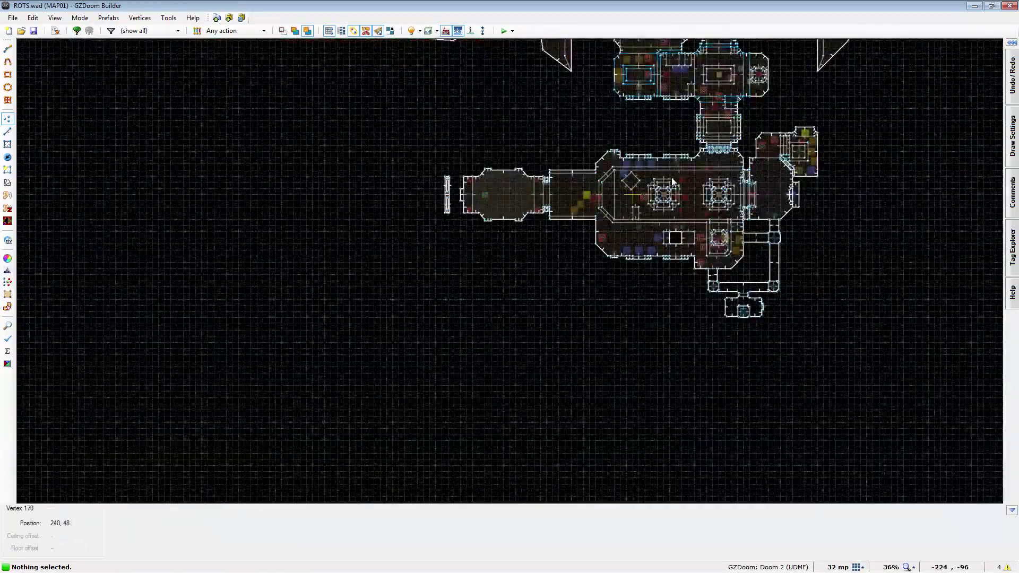
scroll(552, 120, down, 3)
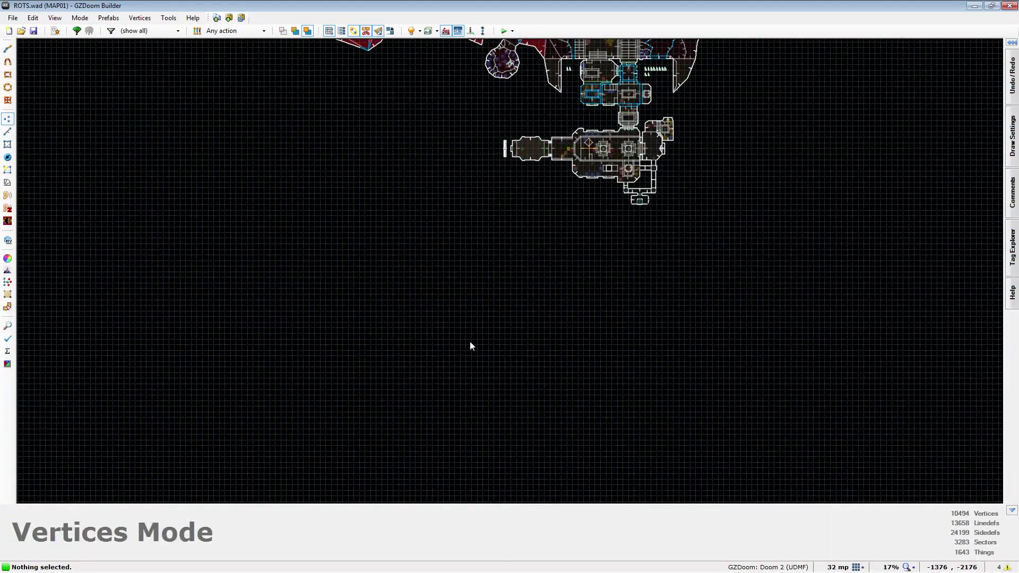
scroll(525, 216, down, 2)
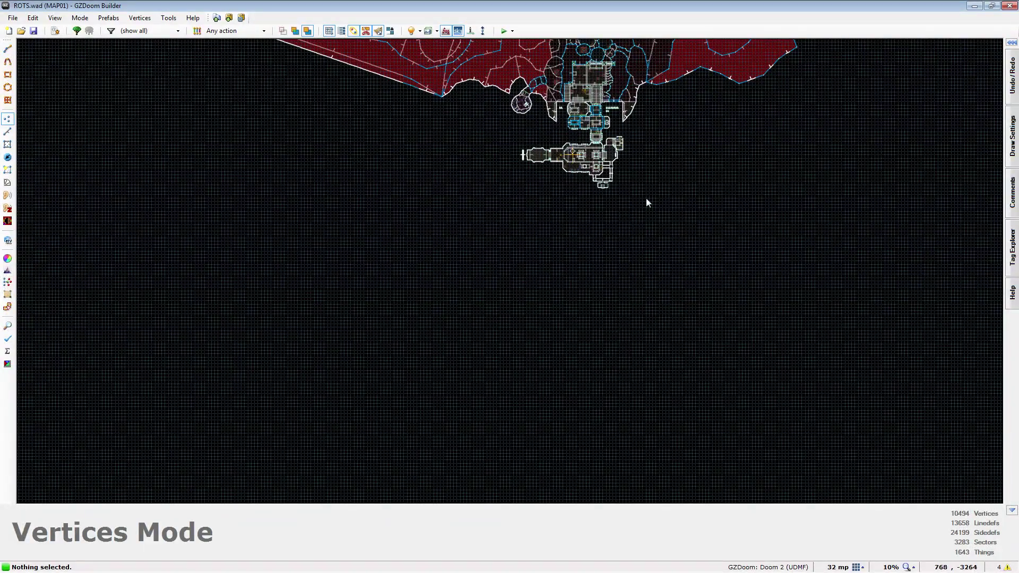
scroll(605, 310, up, 2)
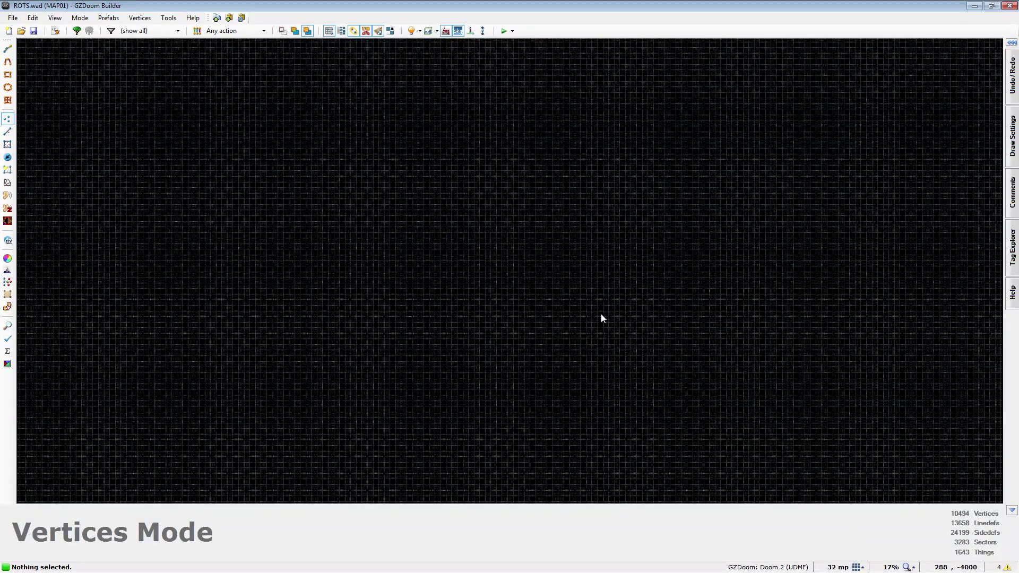
scroll(601, 315, down, 2)
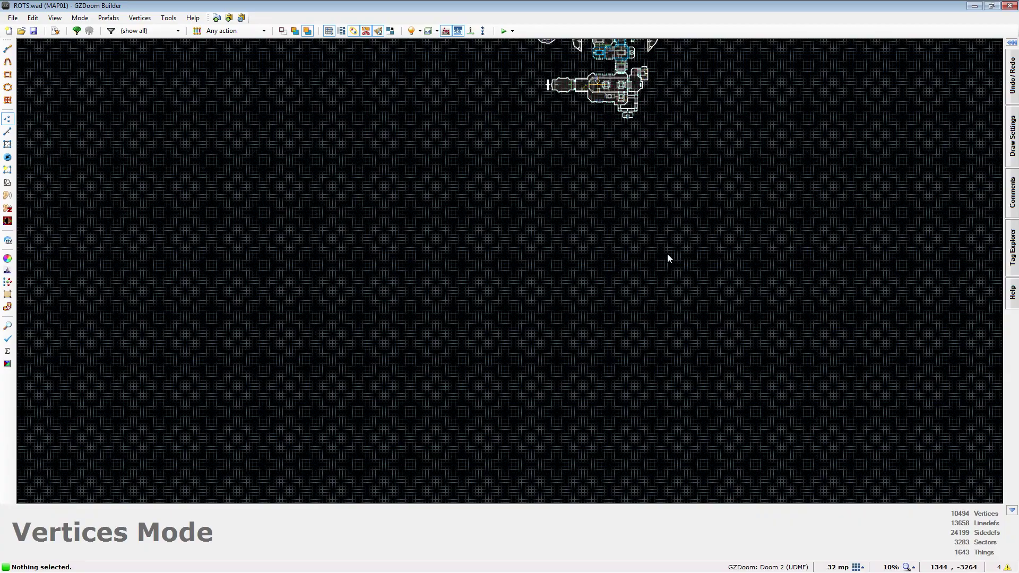
scroll(625, 249, down, 2)
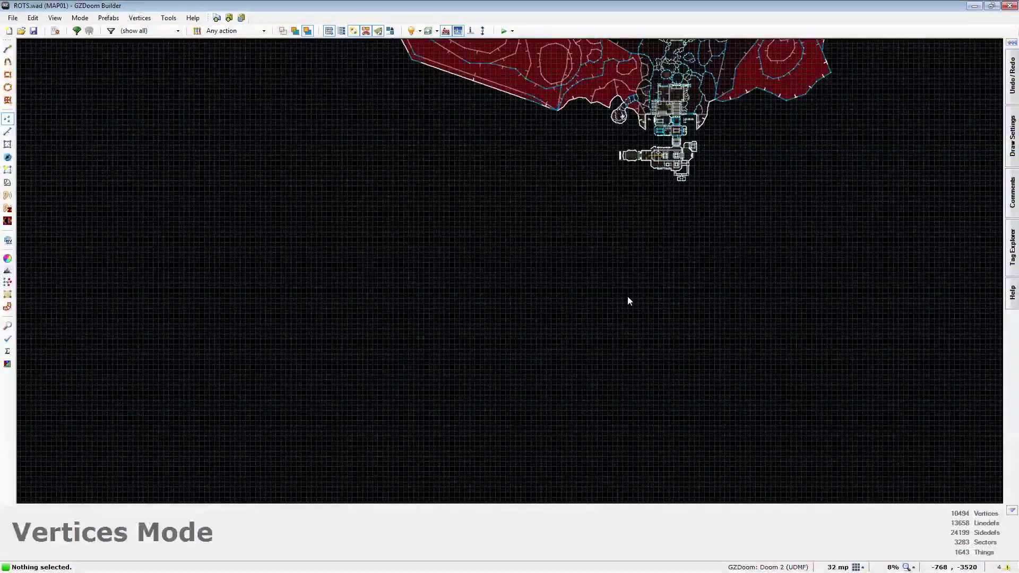
scroll(627, 296, up, 1)
scroll(657, 154, up, 1)
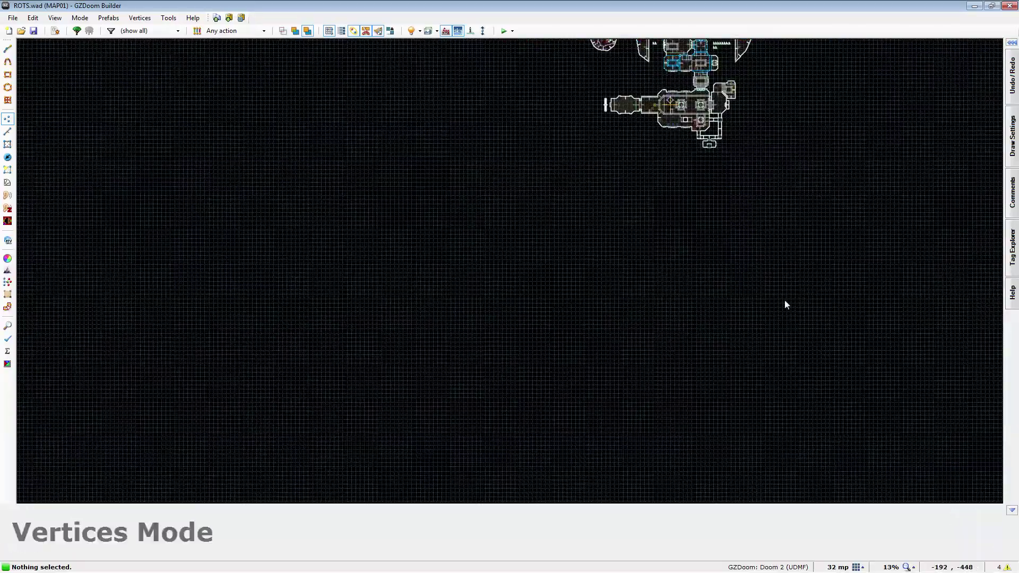
Survey the full map in 2D, comparing the western outdoor area and dense central rooms with the southern section
scroll(683, 373, down, 3)
scroll(680, 366, down, 3)
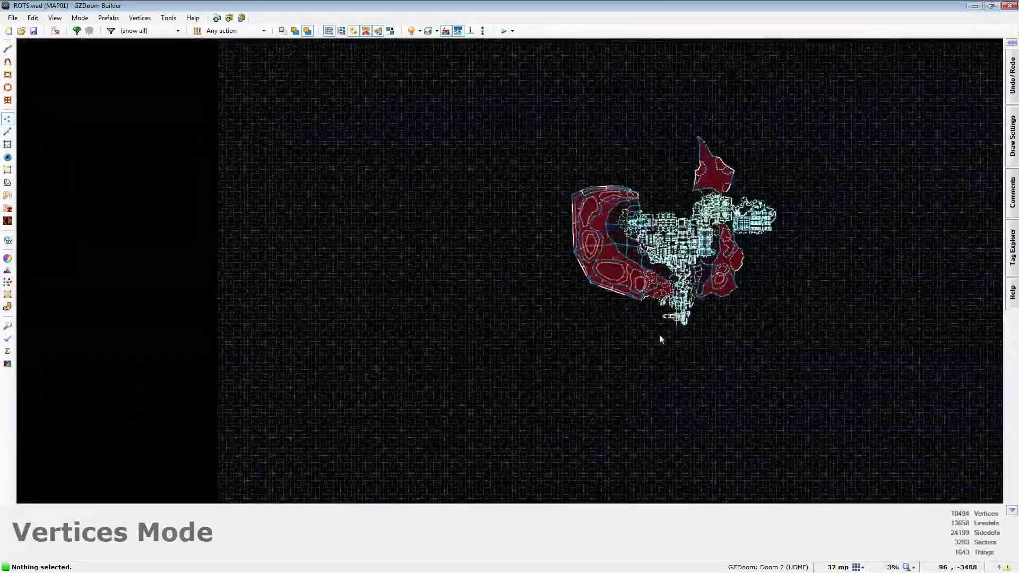
scroll(528, 246, up, 6)
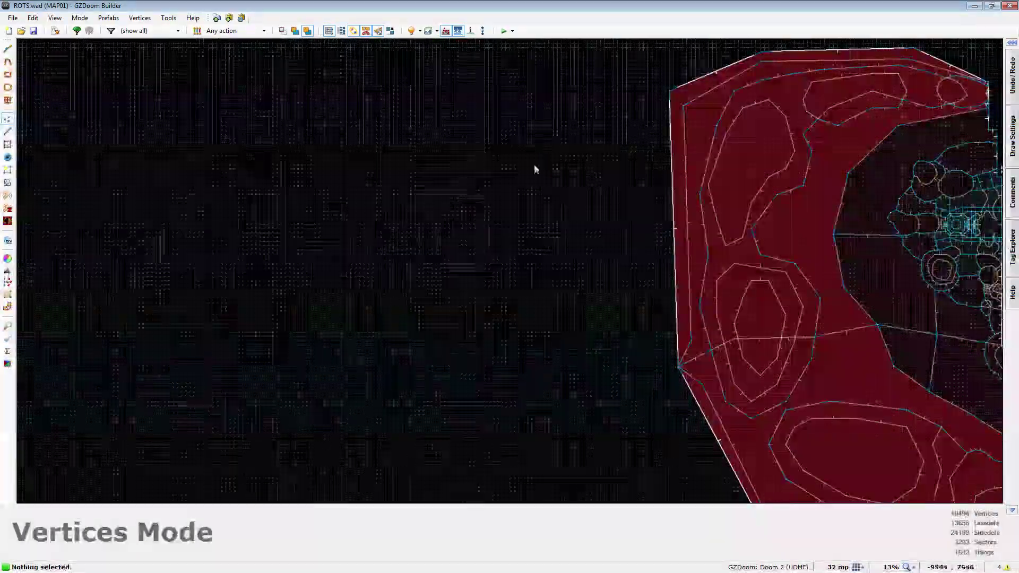
scroll(485, 125, down, 4)
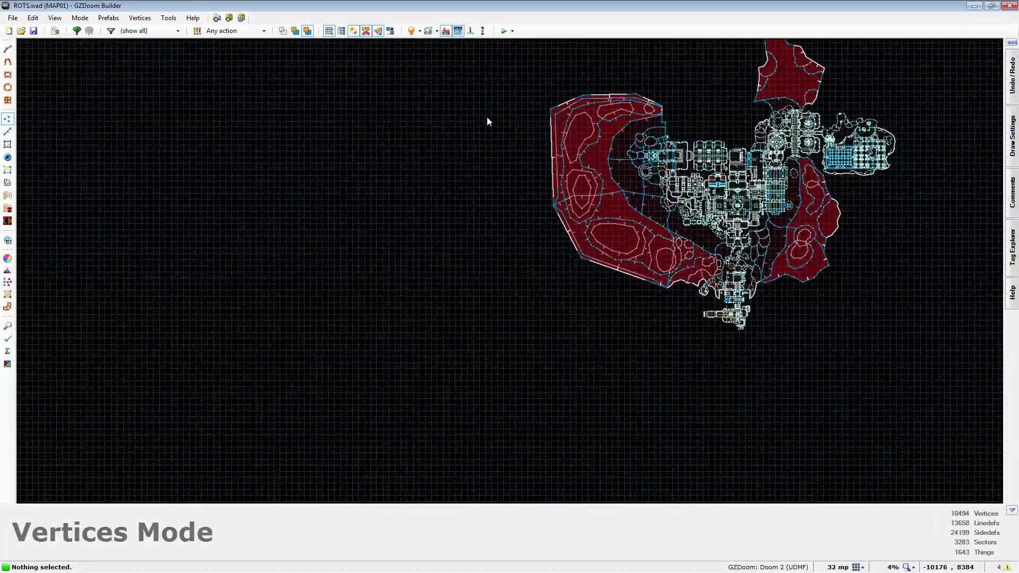
scroll(656, 323, down, 1)
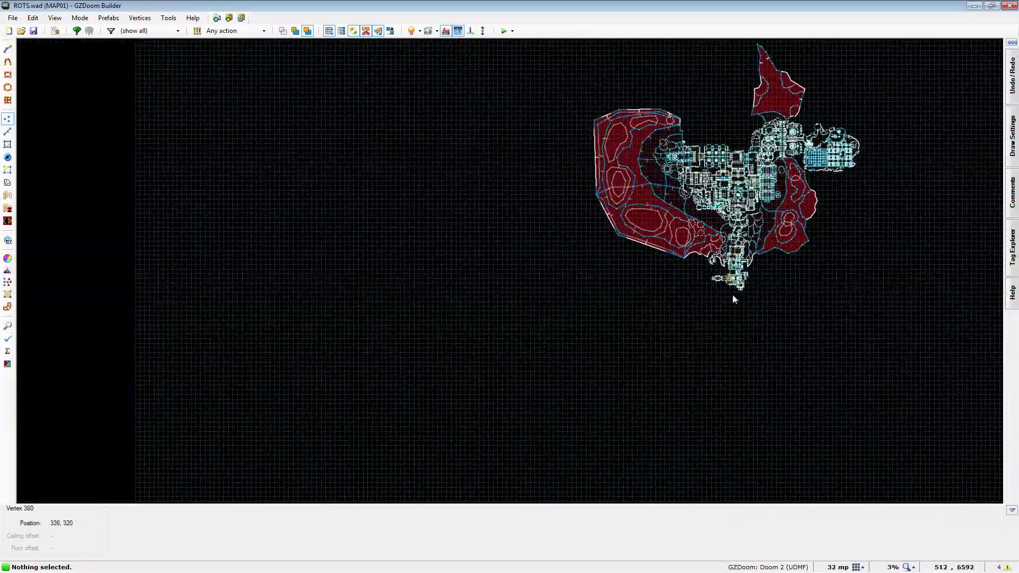
scroll(719, 377, up, 5)
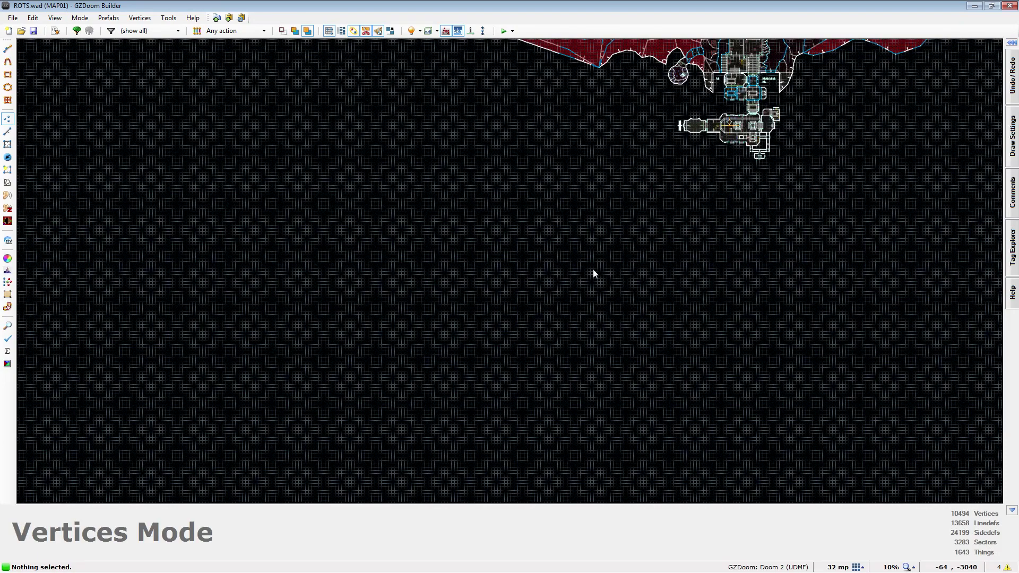
scroll(642, 406, down, 5)
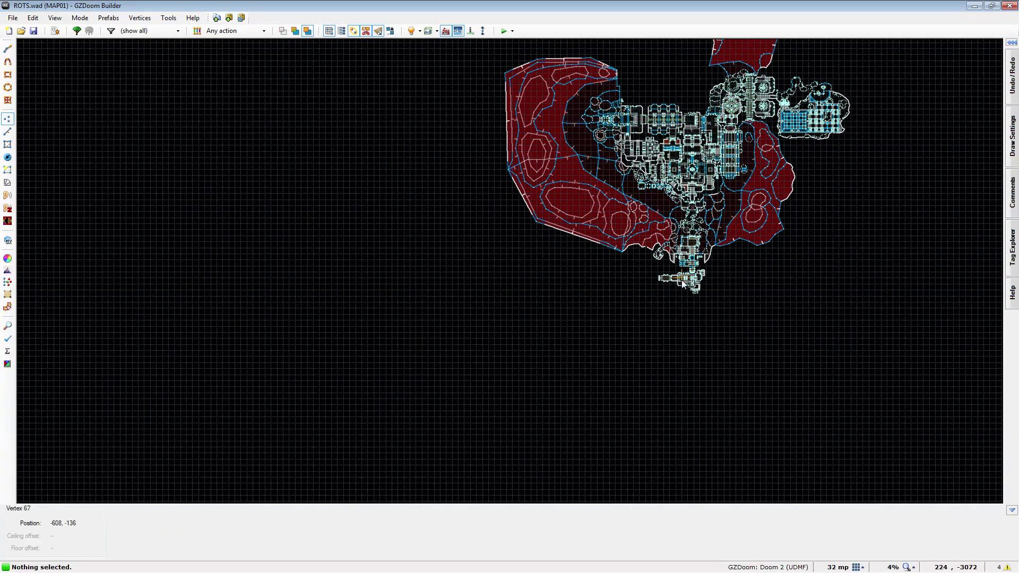
scroll(702, 85, up, 10)
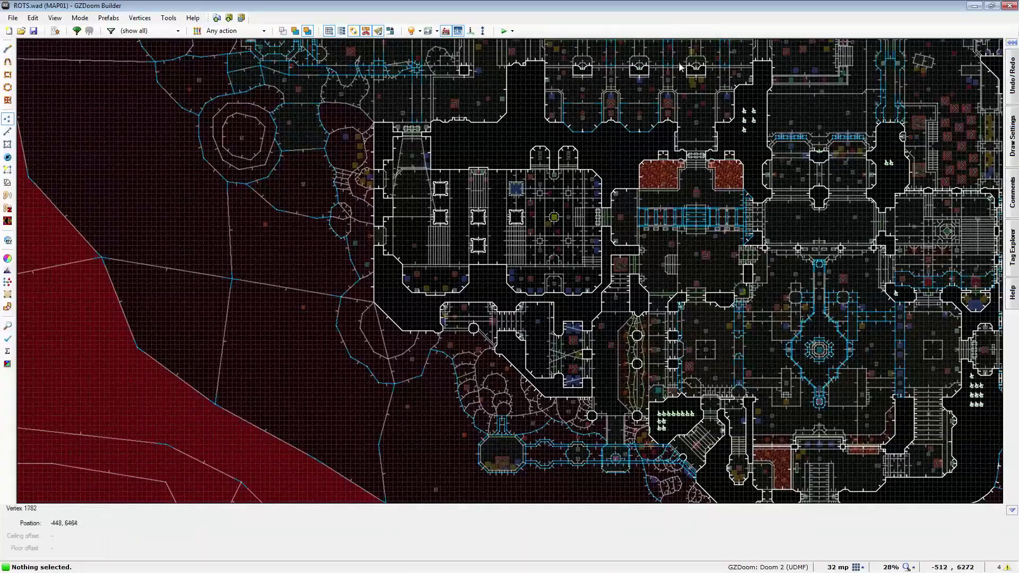
scroll(652, 85, down, 10)
scroll(675, 432, up, 5)
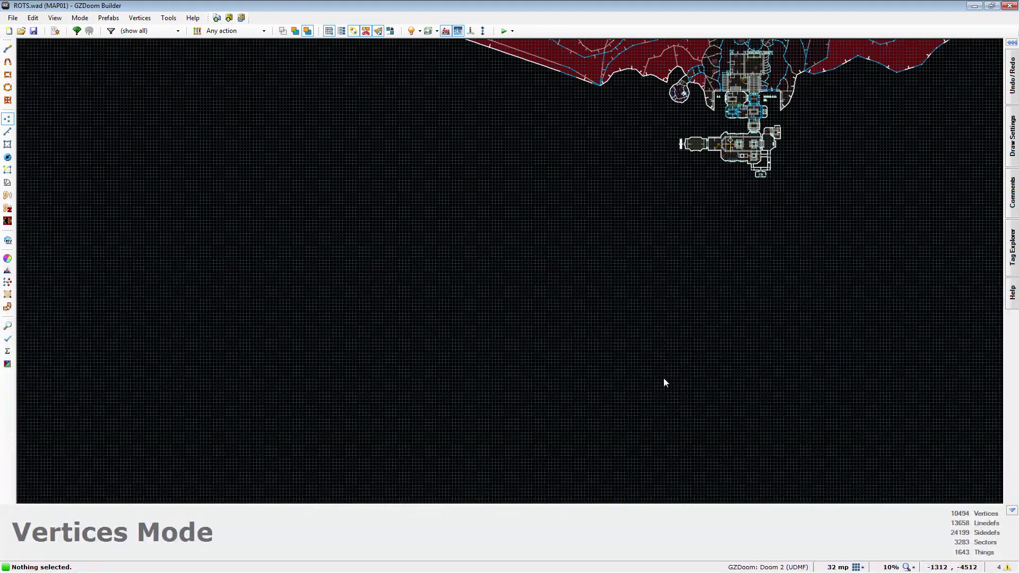
scroll(701, 154, up, 4)
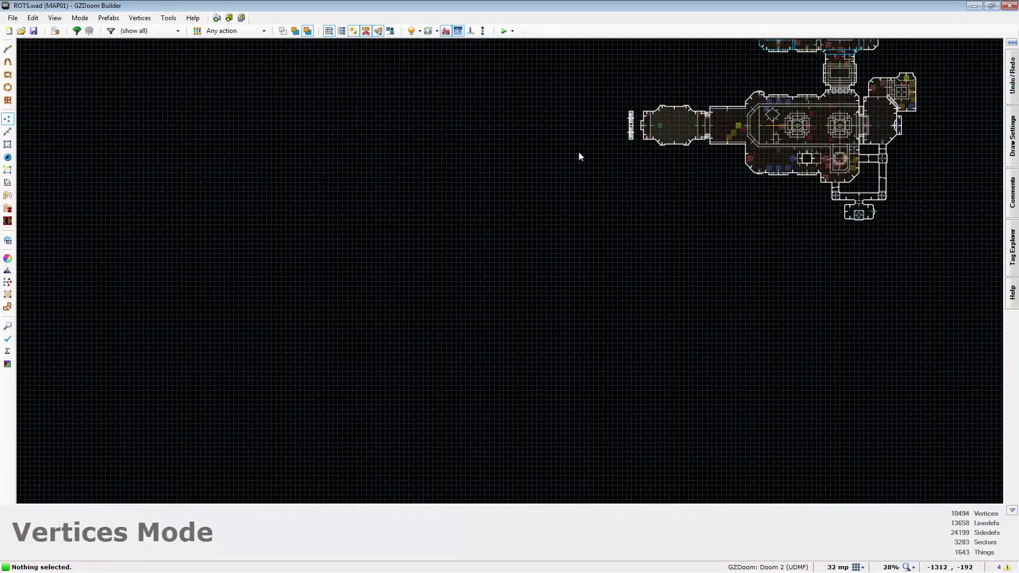
Enter the 3D visual mode at the southern rooms and inspect the small red-lit chamber and adjoining hall from outside
key(w)
key(f)
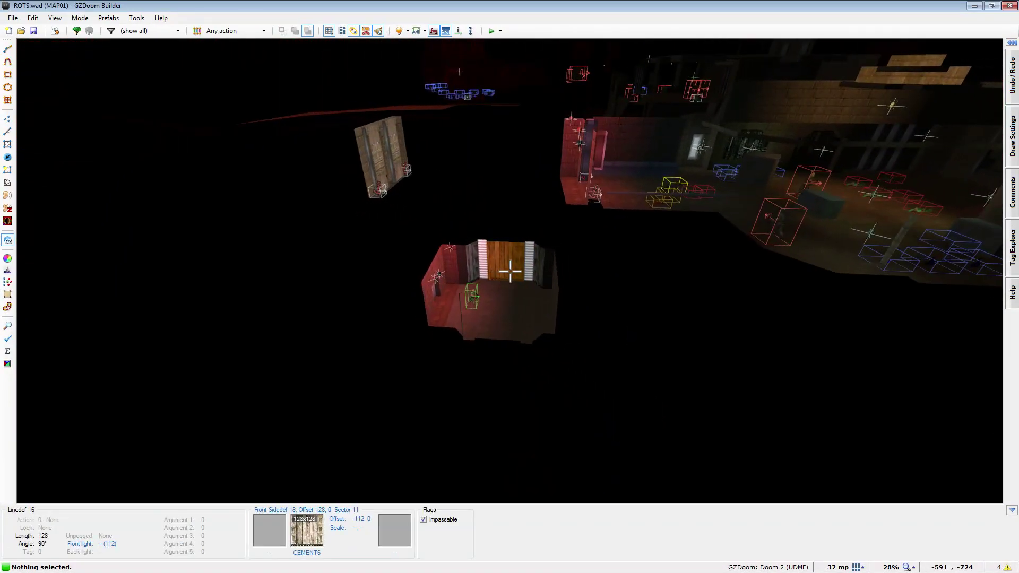
key(e)
key(s)
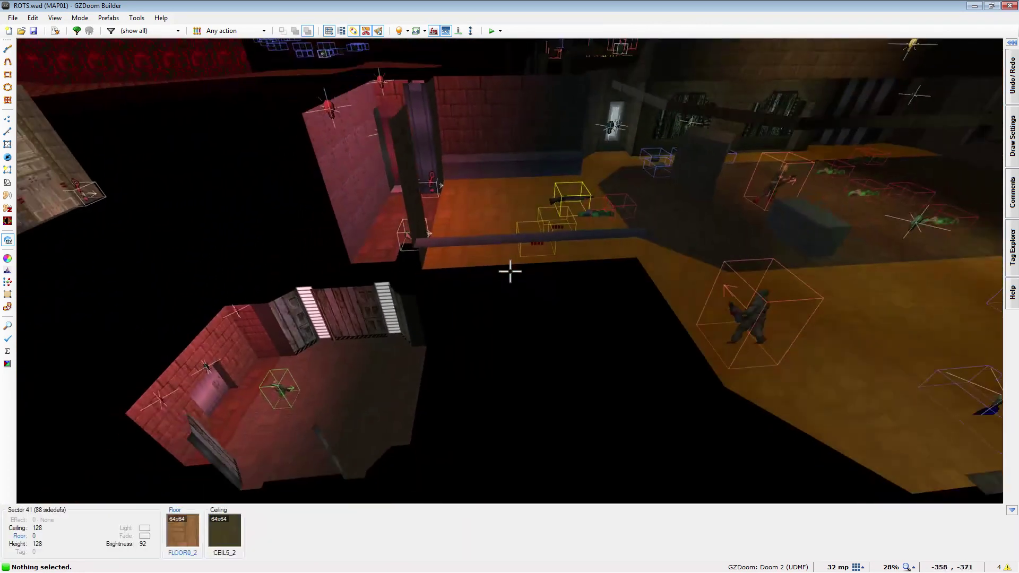
key(s)
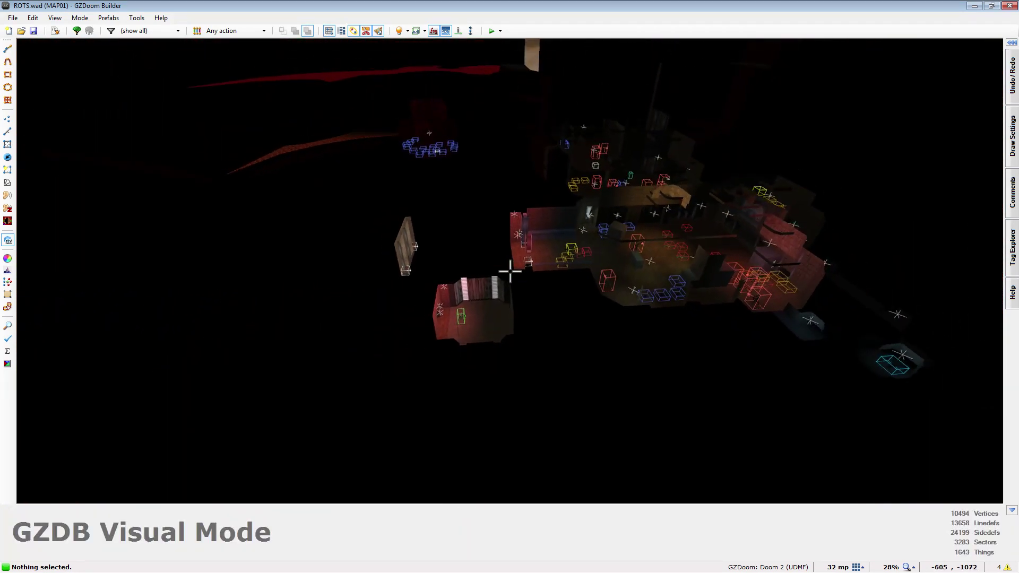
Fly north in 3D over the outdoor area and inspect its red rock terraces, sky surfaces and brown rock walls
key(e)
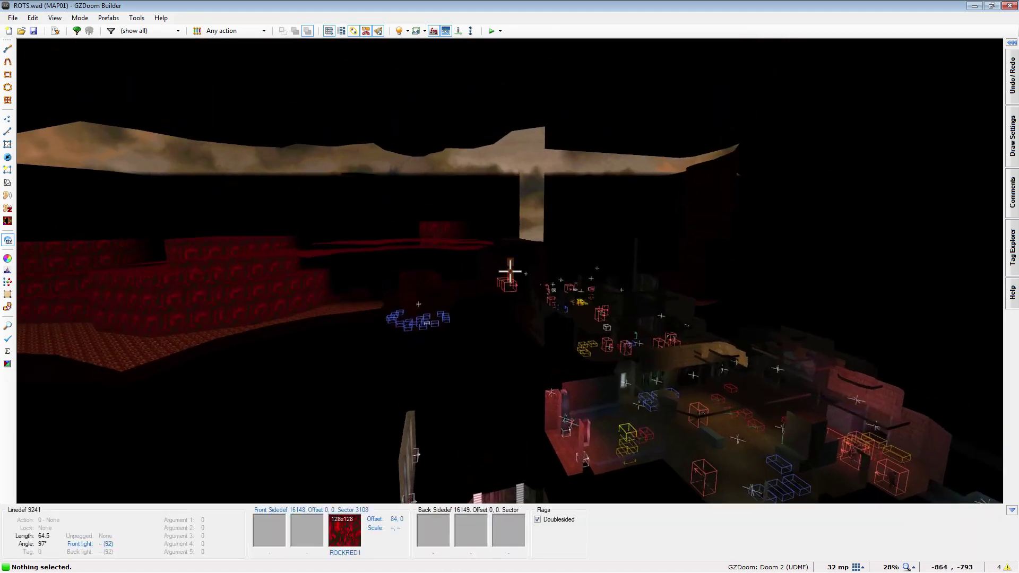
key(w)
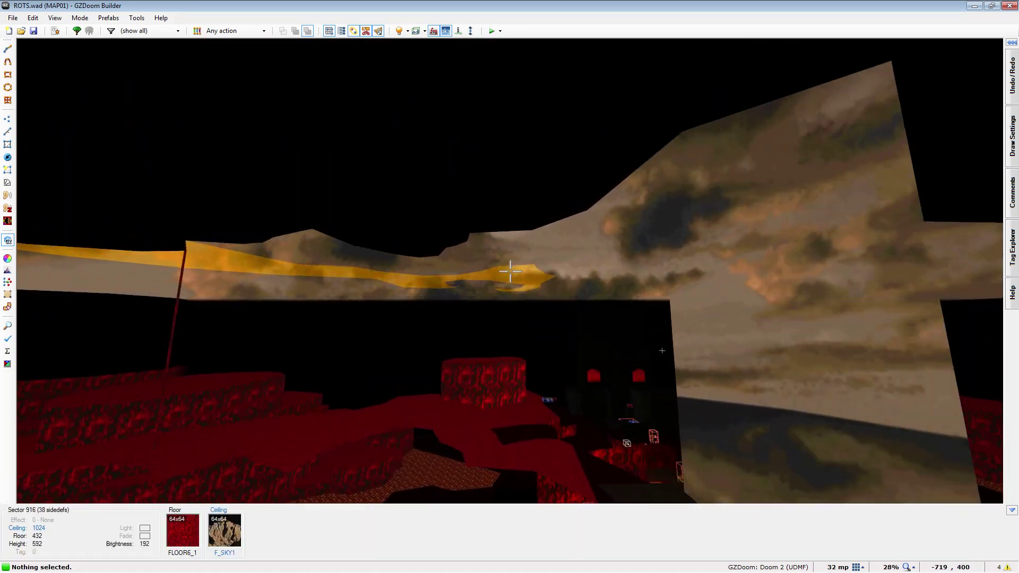
key(a)
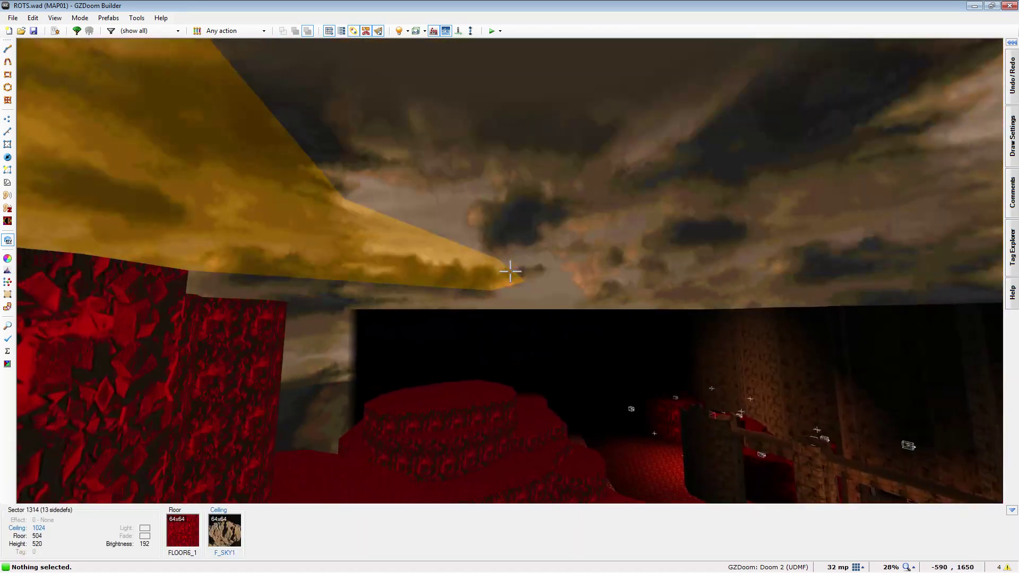
key(s)
key(s)
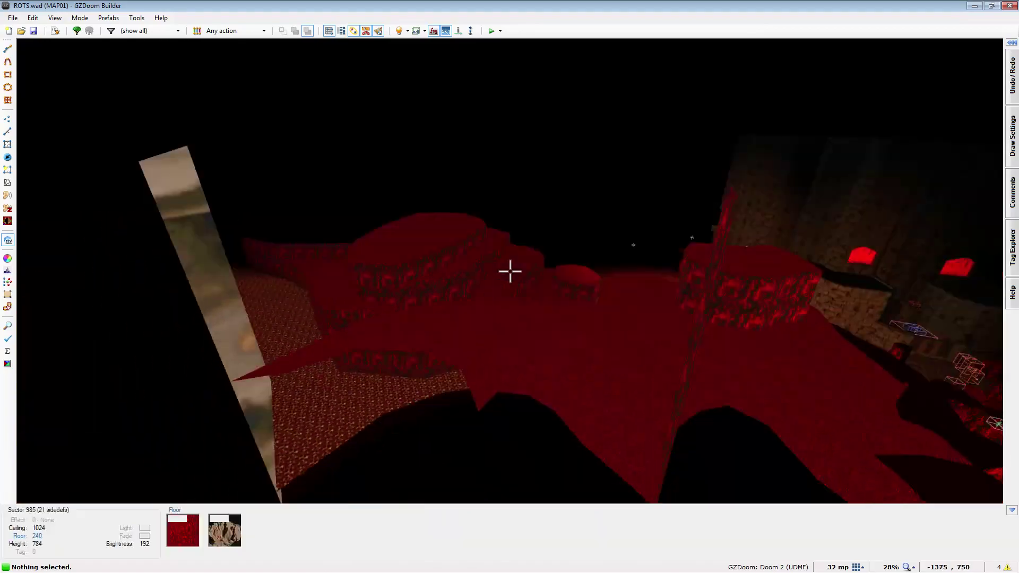
Return to the 2D vertices view and examine the southern rooms, from the small western chamber to the main hall
key(q)
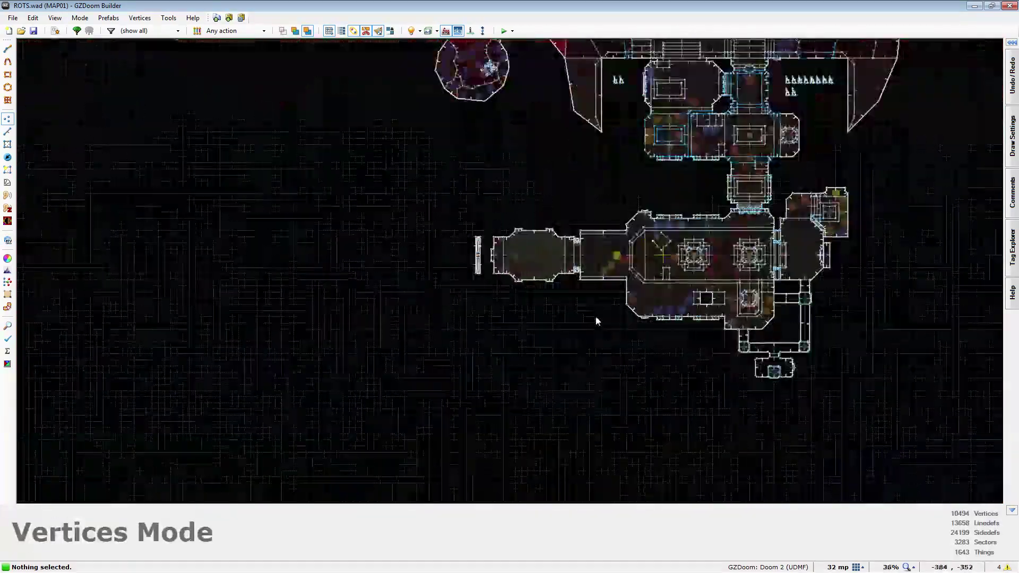
scroll(585, 325, up, 3)
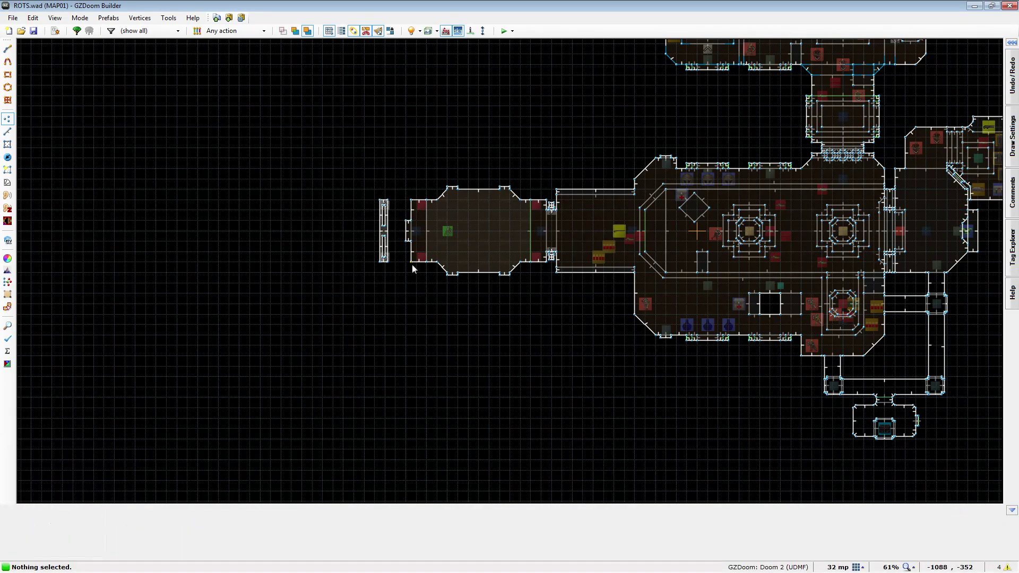
scroll(498, 103, down, 8)
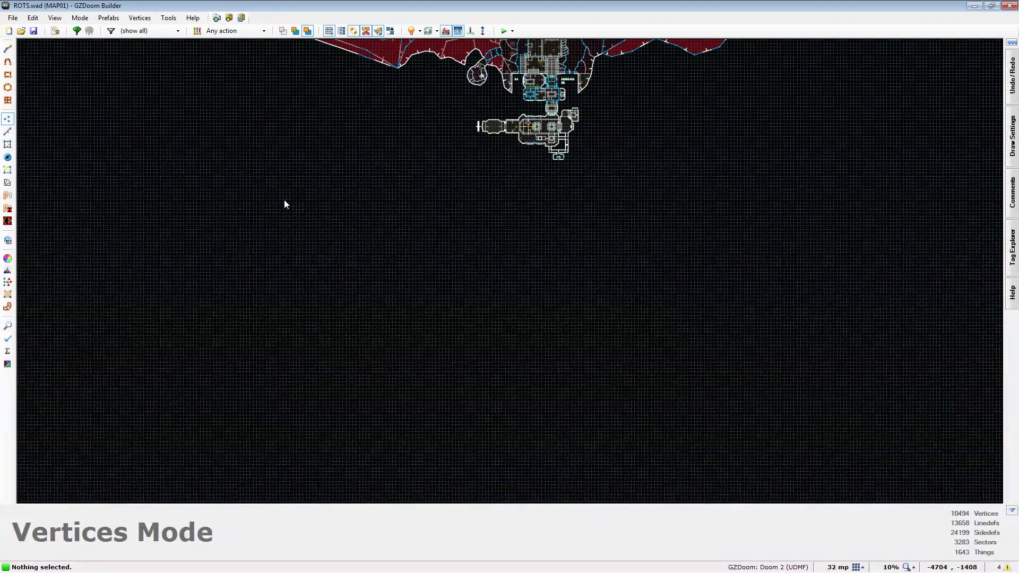
Survey the whole map in 2D, comparing the southern rooms with the dense central section and the surrounding red outdoor areas
scroll(637, 106, down, 5)
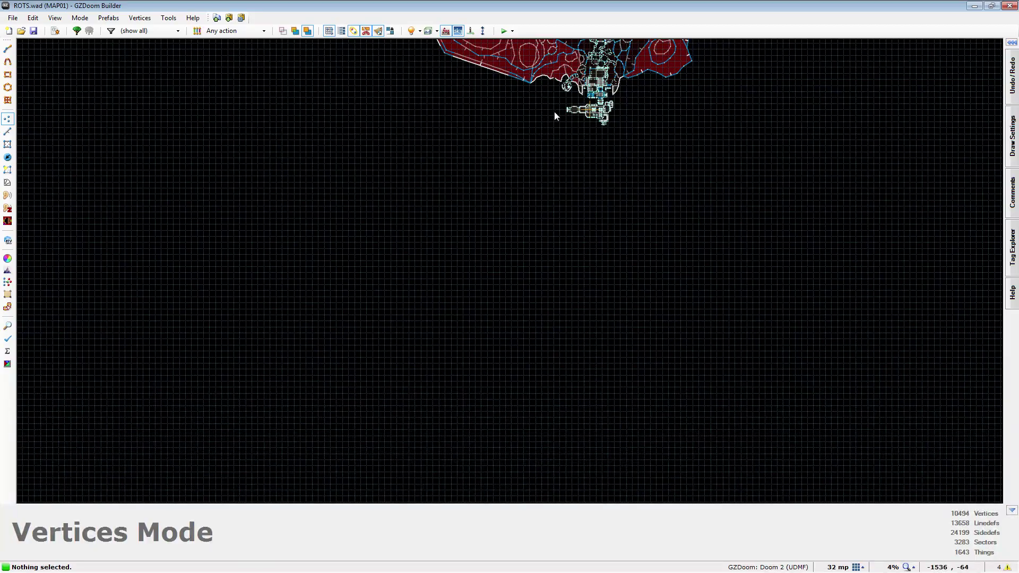
scroll(573, 310, down, 2)
scroll(553, 73, up, 4)
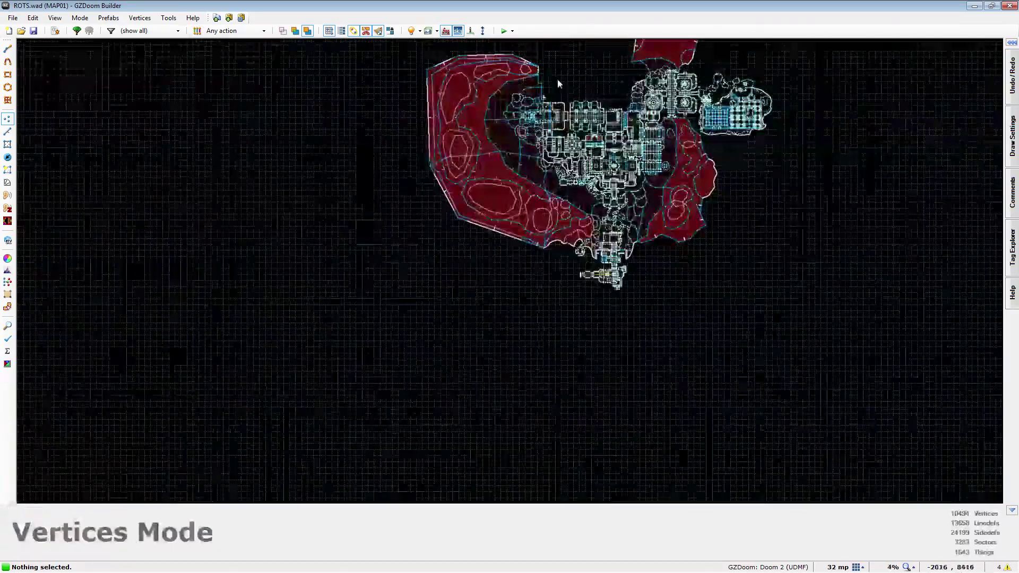
scroll(615, 428, up, 1)
scroll(616, 433, up, 1)
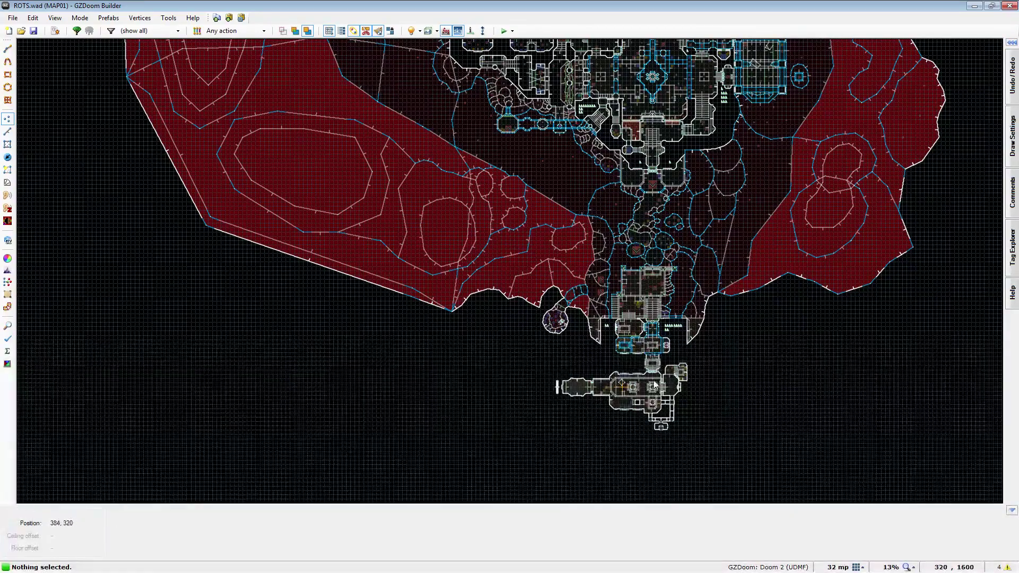
scroll(644, 370, down, 5)
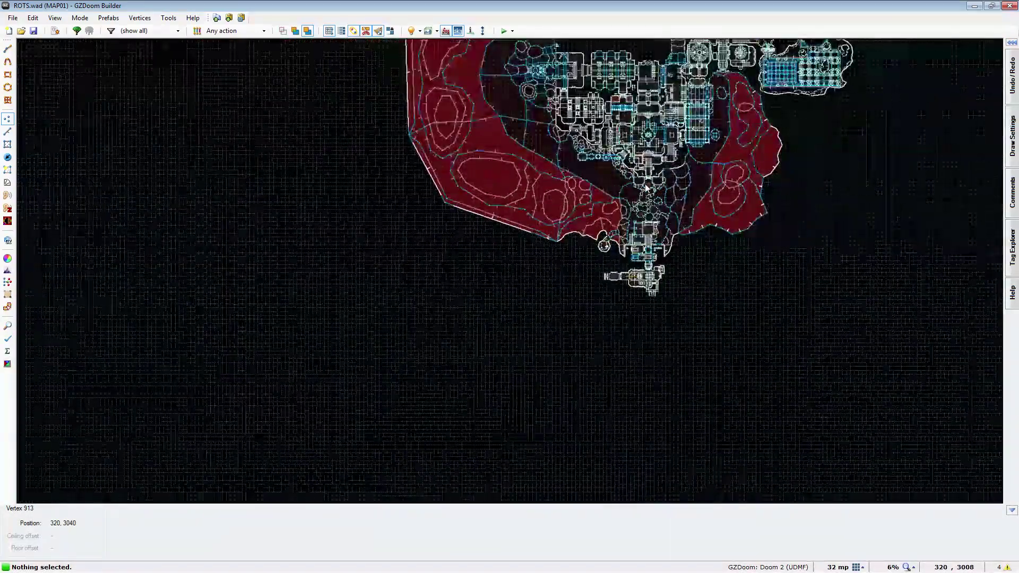
scroll(633, 324, down, 1)
scroll(630, 366, up, 4)
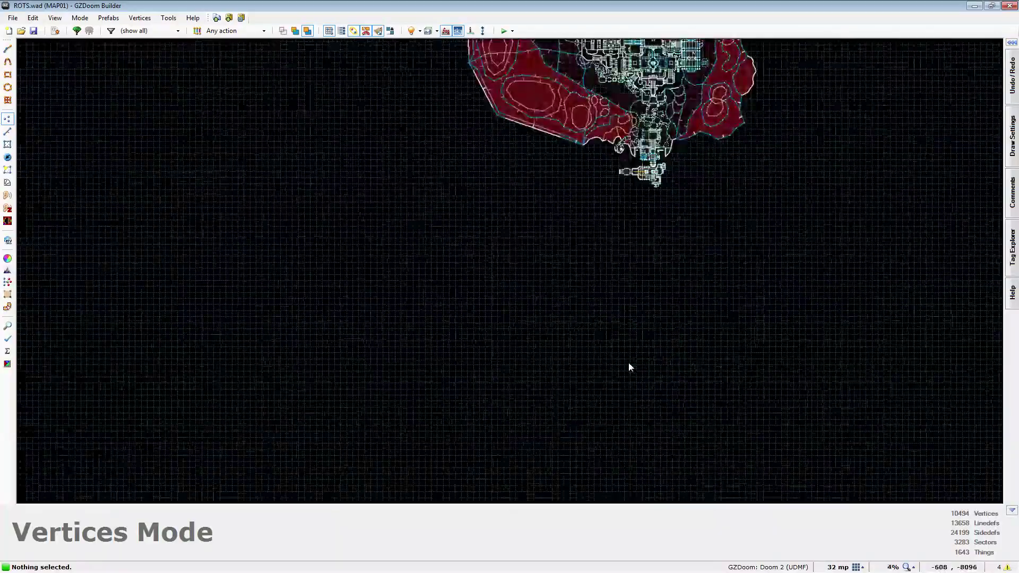
scroll(638, 308, down, 2)
scroll(640, 262, up, 3)
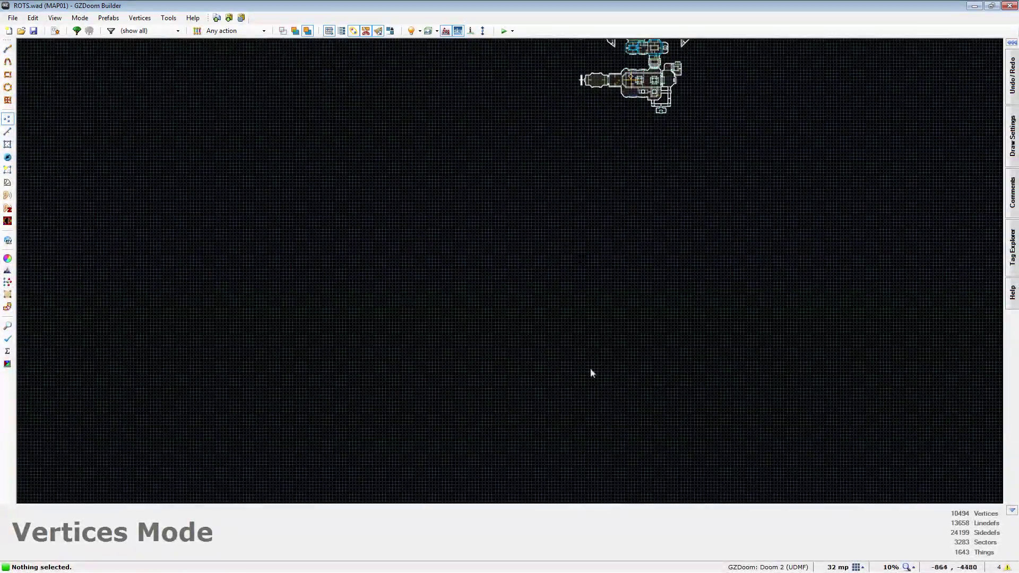
scroll(587, 414, down, 3)
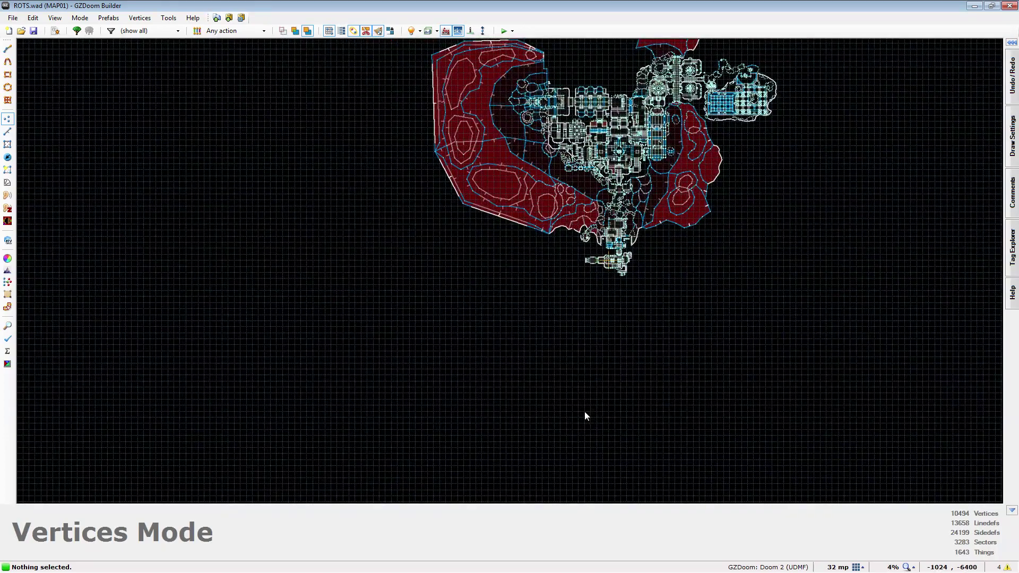
Examine the southern hall, its connecting rooms and the southern edge of the western outdoor area in 2D
scroll(576, 421, up, 5)
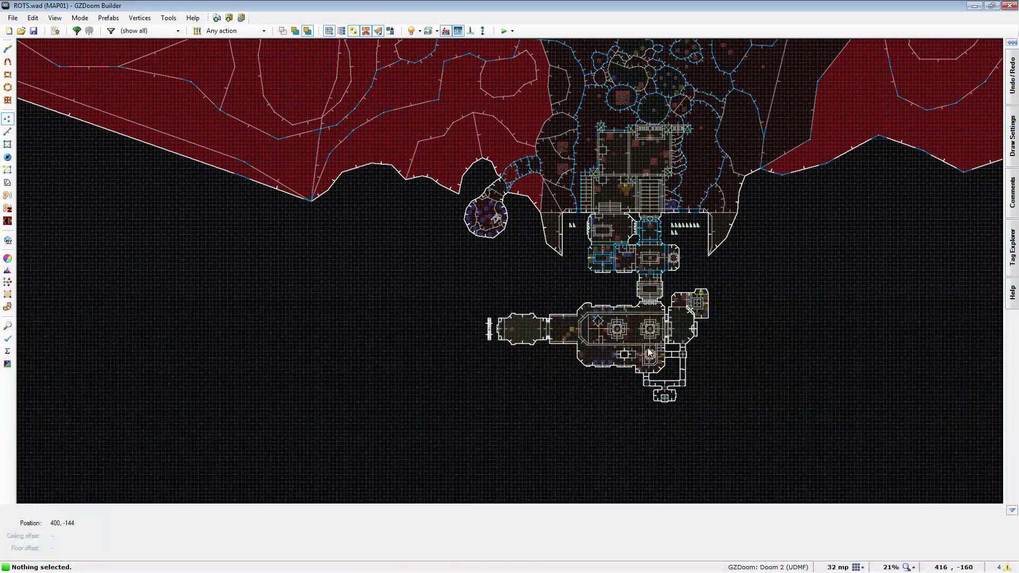
scroll(639, 210, down, 4)
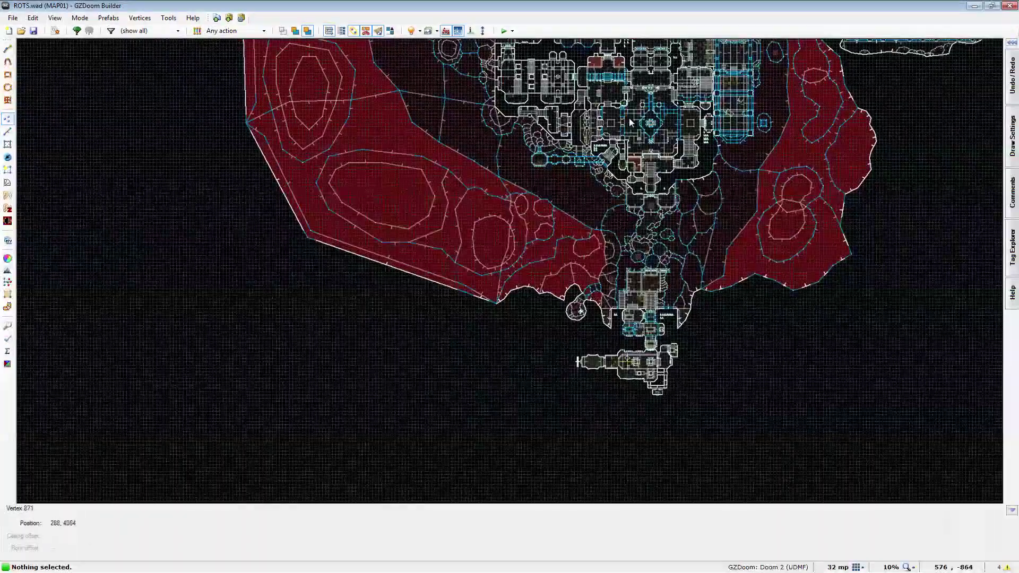
scroll(664, 148, down, 3)
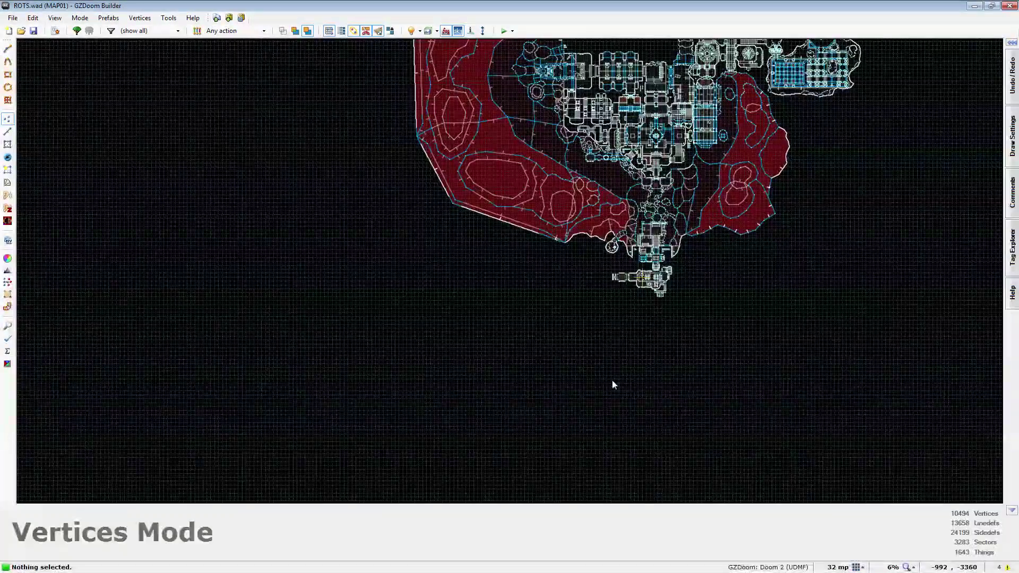
scroll(531, 237, up, 1)
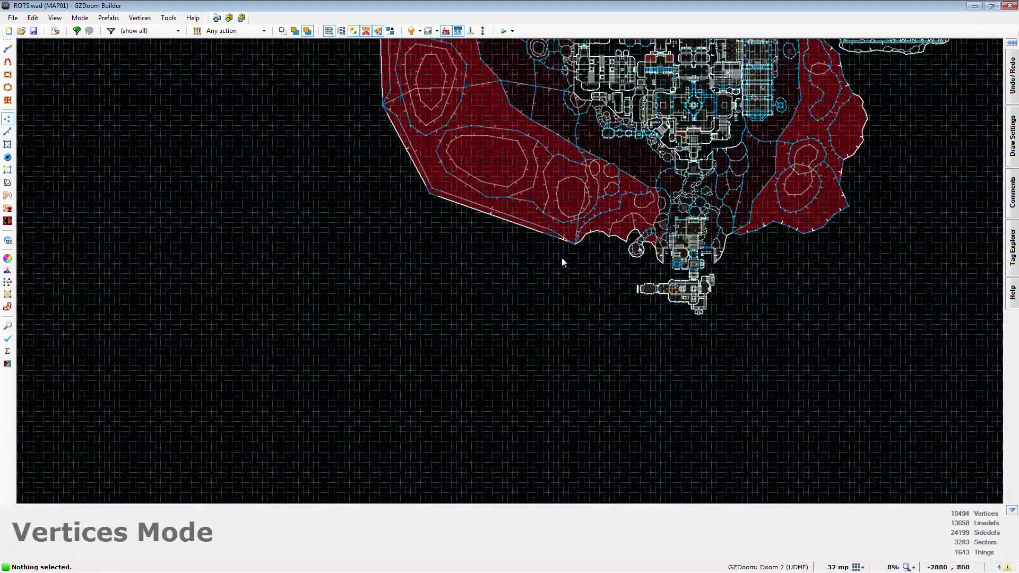
scroll(536, 237, up, 2)
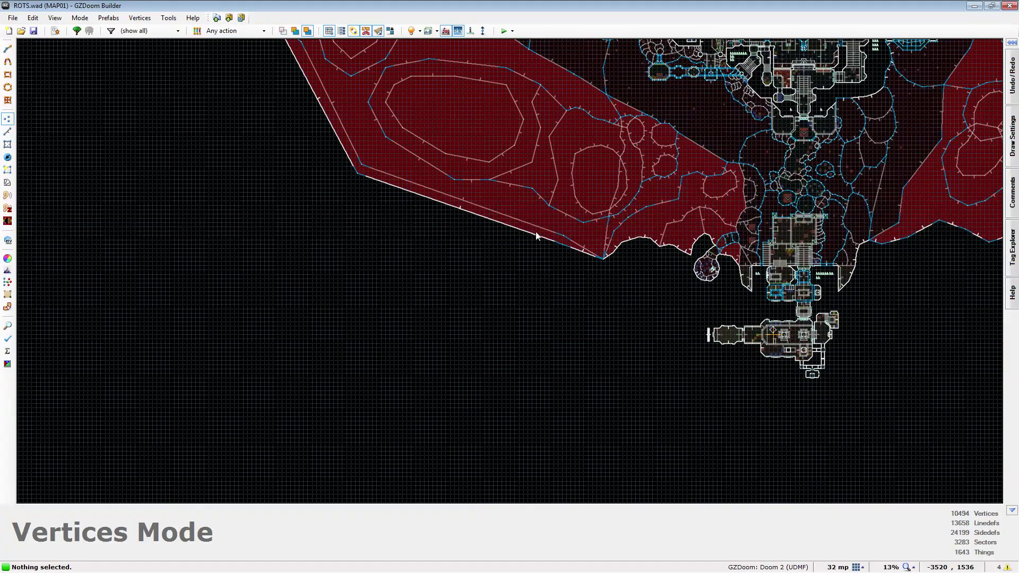
scroll(580, 103, down, 2)
scroll(702, 375, down, 1)
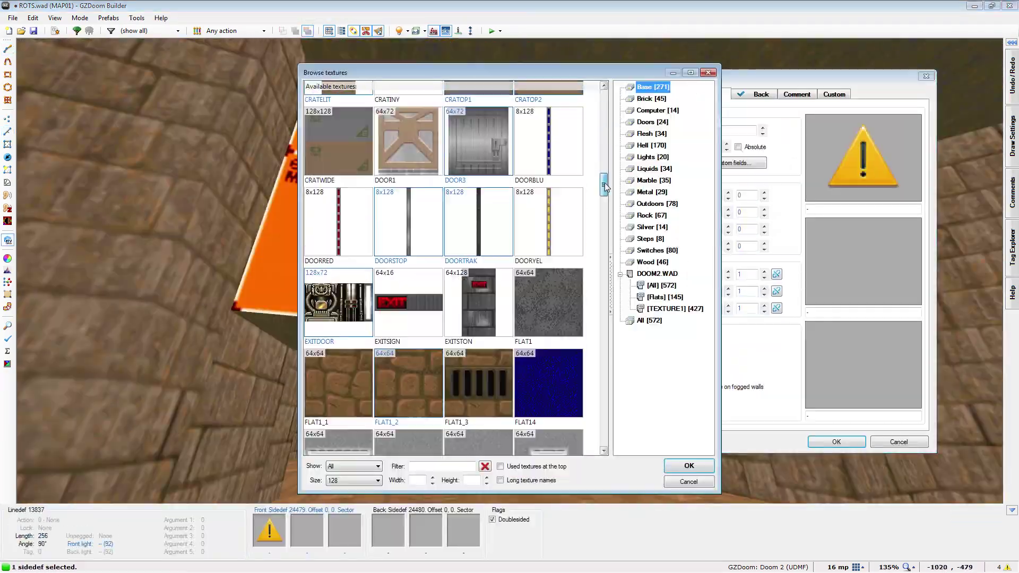
Browse the Base texture set for textures for the selected wall sidedefs
scroll(454, 266, down, 5)
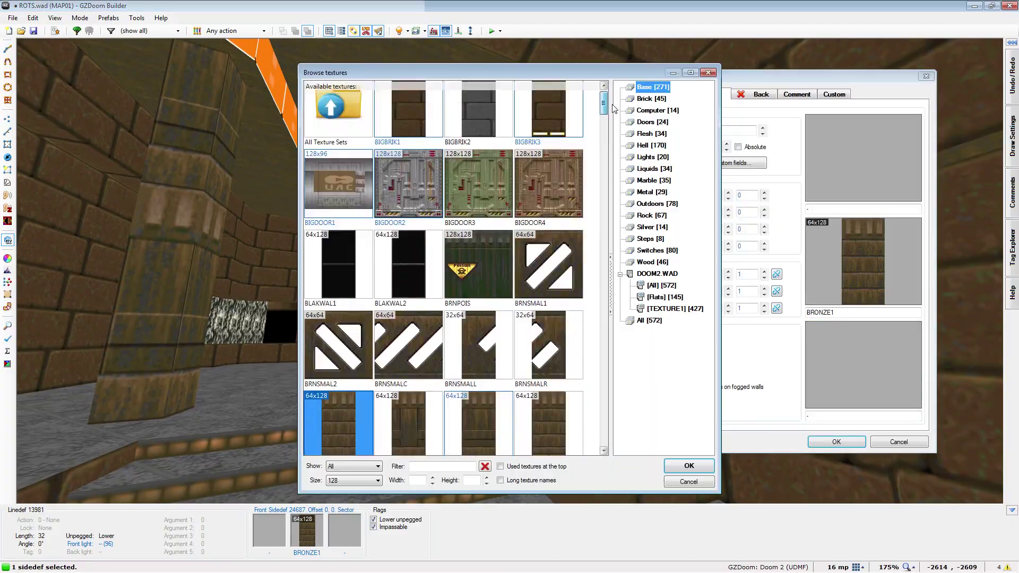
scroll(349, 148, down, 5)
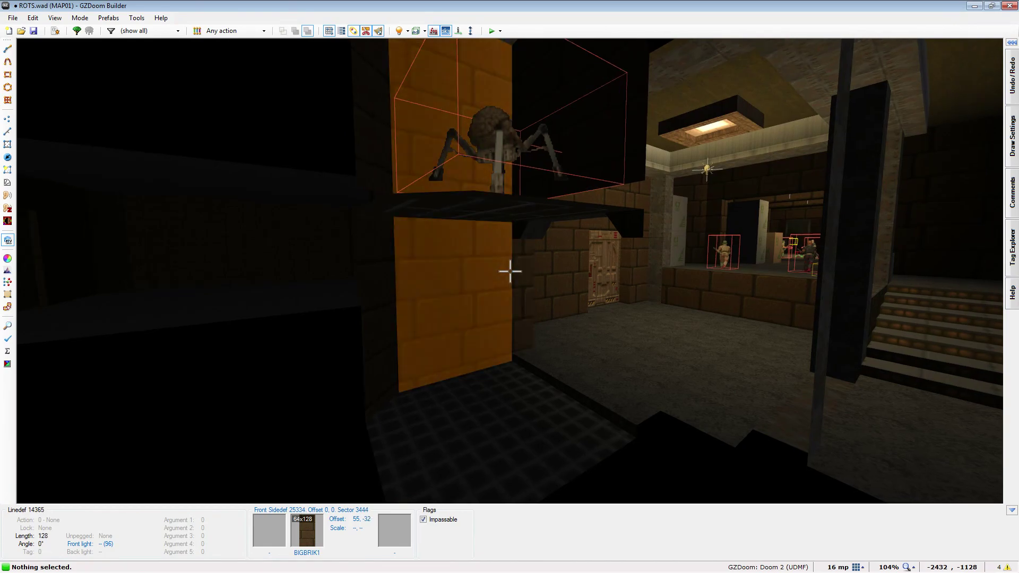
Leave the 3D view and insert a thing at the lower side room east of the large symmetrical hall
key(q)
scroll(580, 197, up, 1)
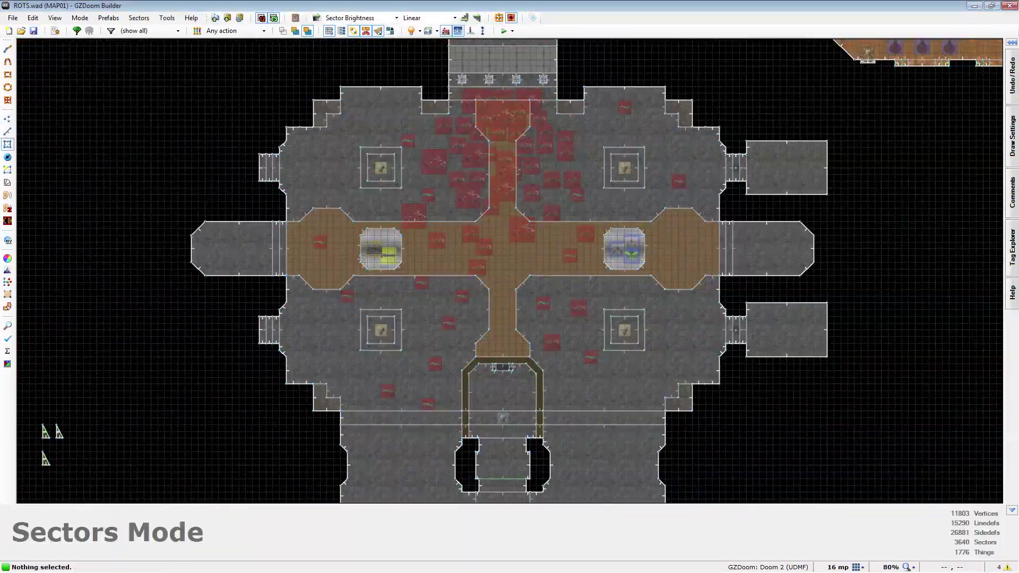
key(F10)
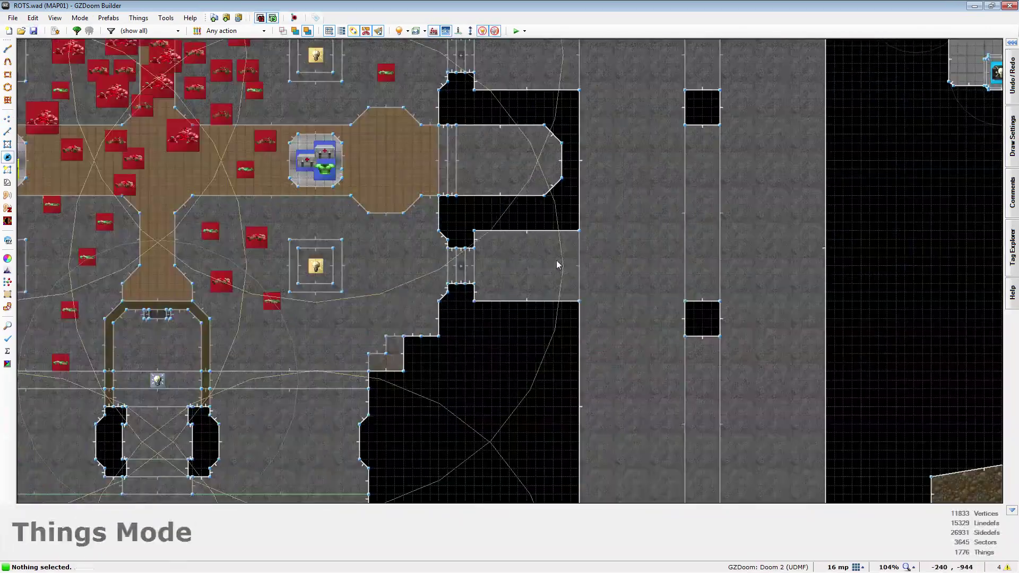
right_click(581, 265)
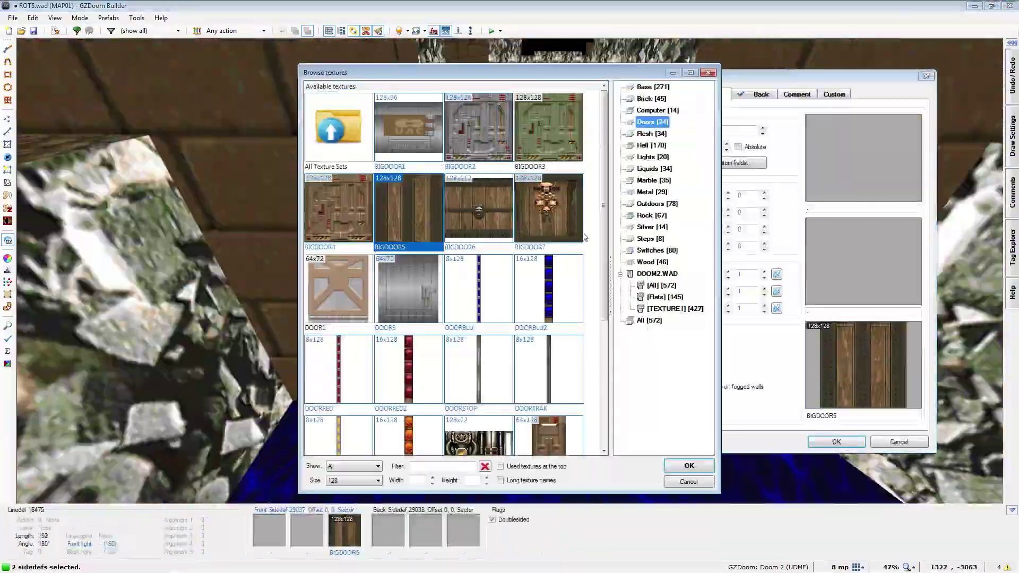
Show the Silver texture set for the lower texture of the two selected sidedefs
click(652, 227)
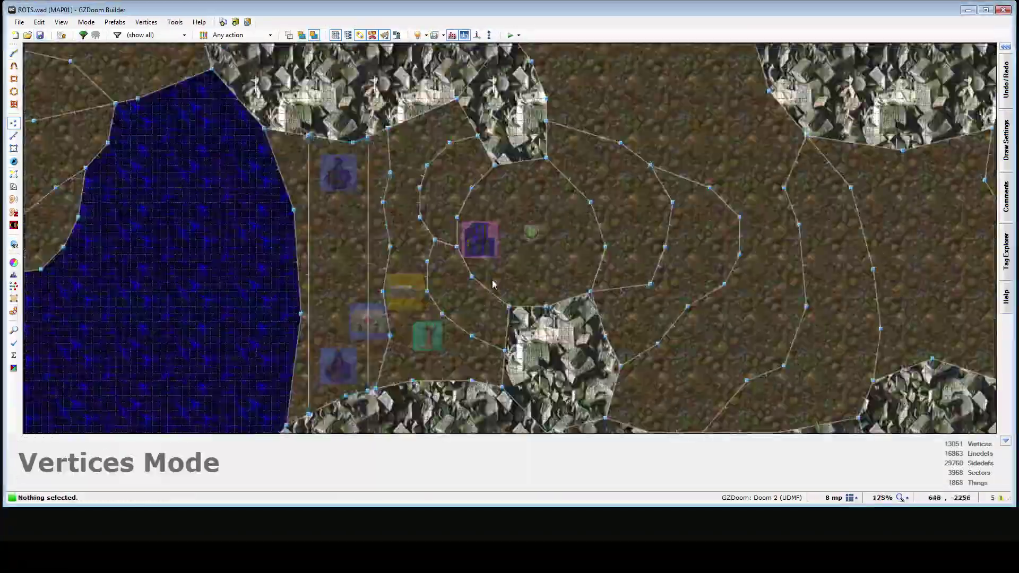
Switch to Things mode around the rocky cave area and save the map
key(t)
click(40, 34)
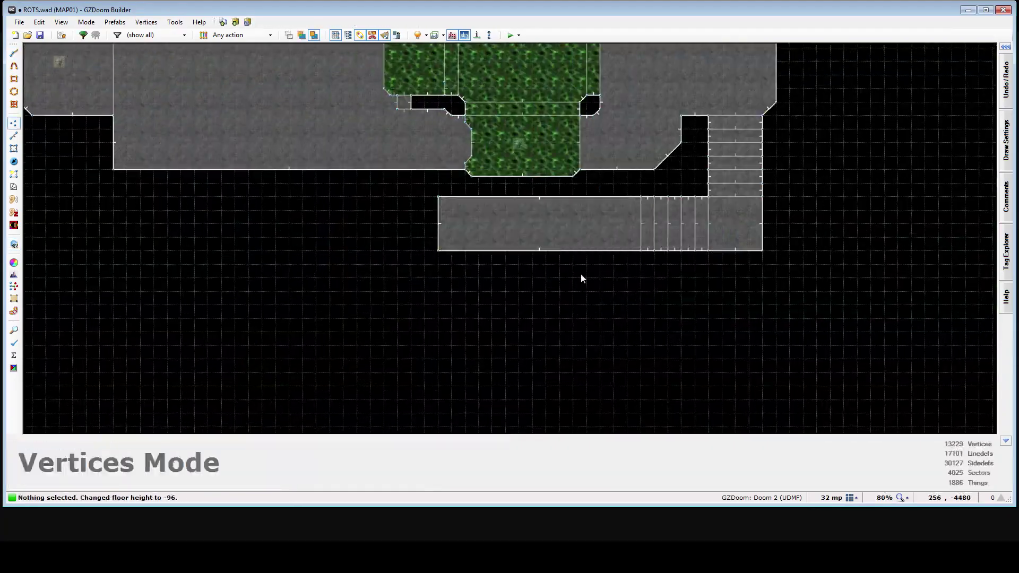
Set the thing on the landing below the stairs to a Chaingunner with Ambush players enabled and angle 90
scroll(580, 273, up, 3)
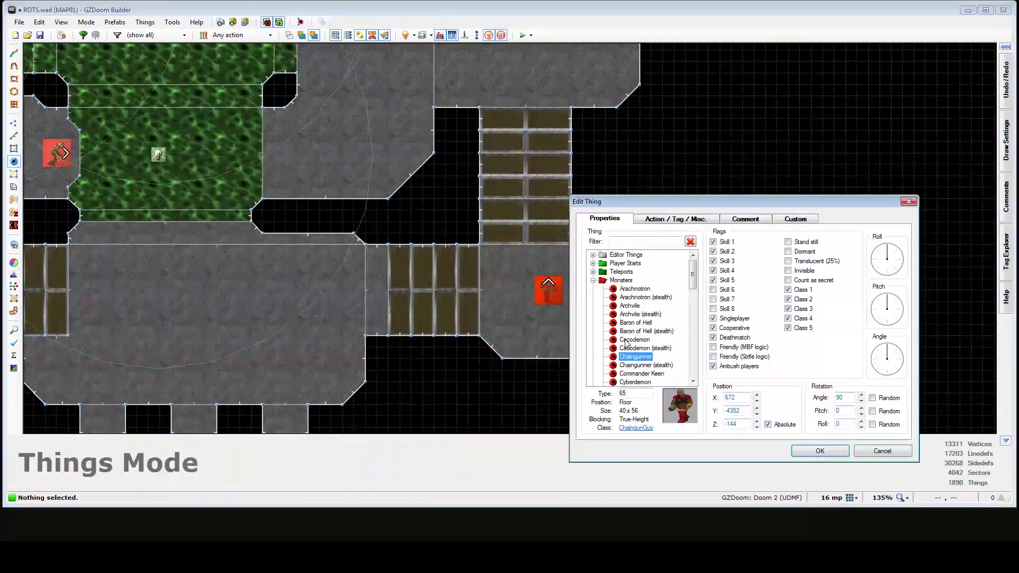
click(818, 450)
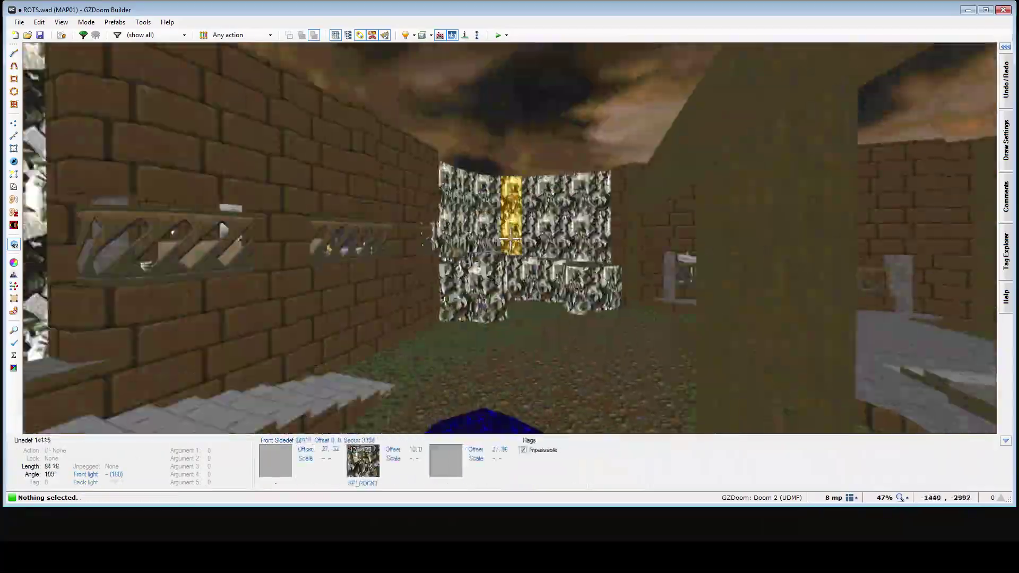
Leave the 3D view of the brick-walled courtyard and return to the 2D vertices view
key(shift+a)
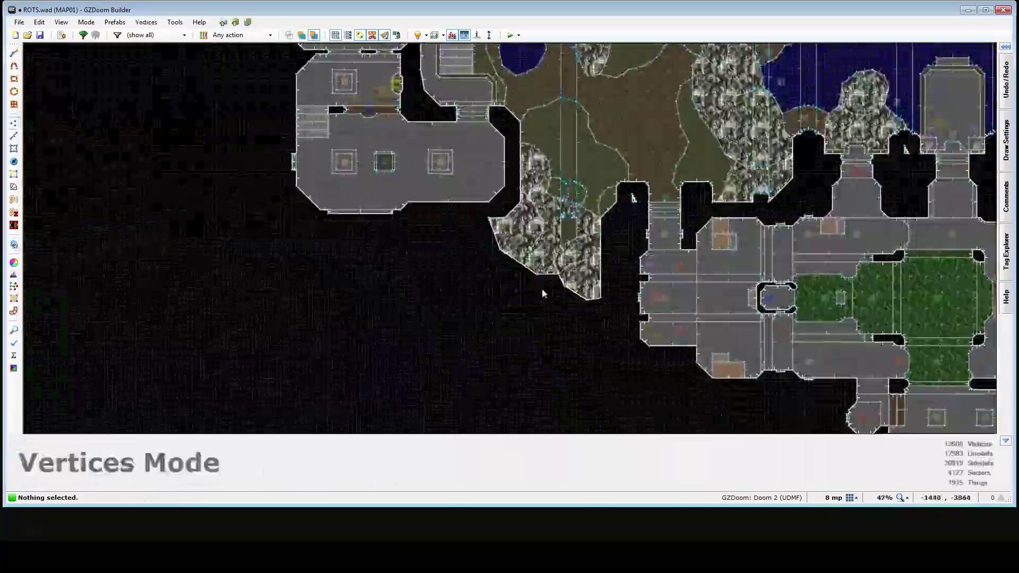